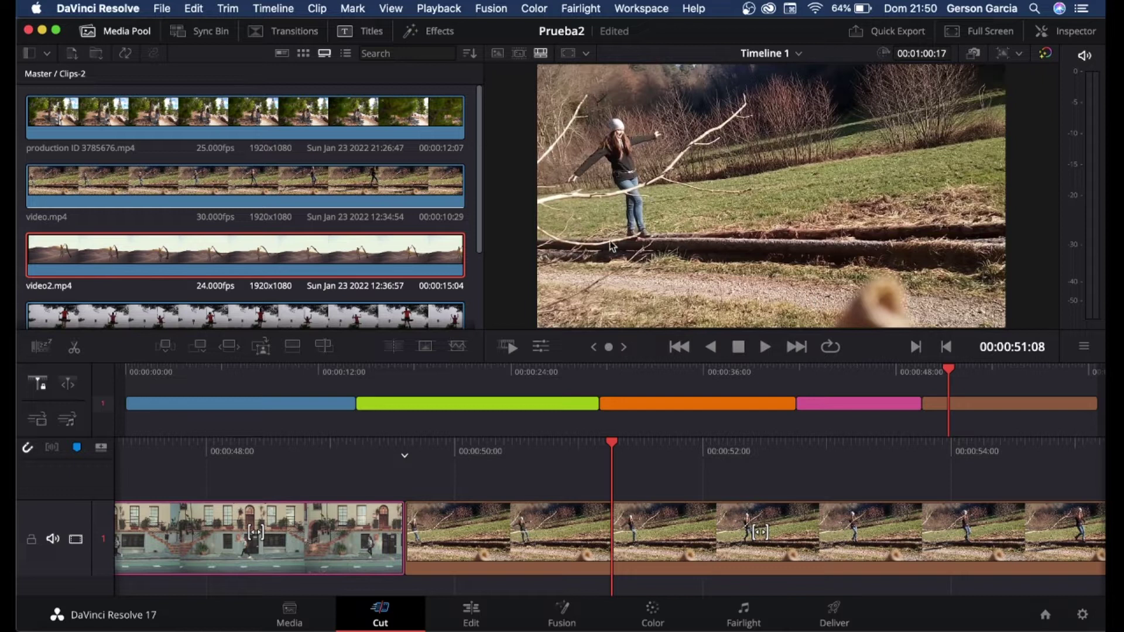
Cycle the media pool through thumbnail and metadata views, then return to filmstrips
{"action": "left_click", "coordinate": [305, 54]}
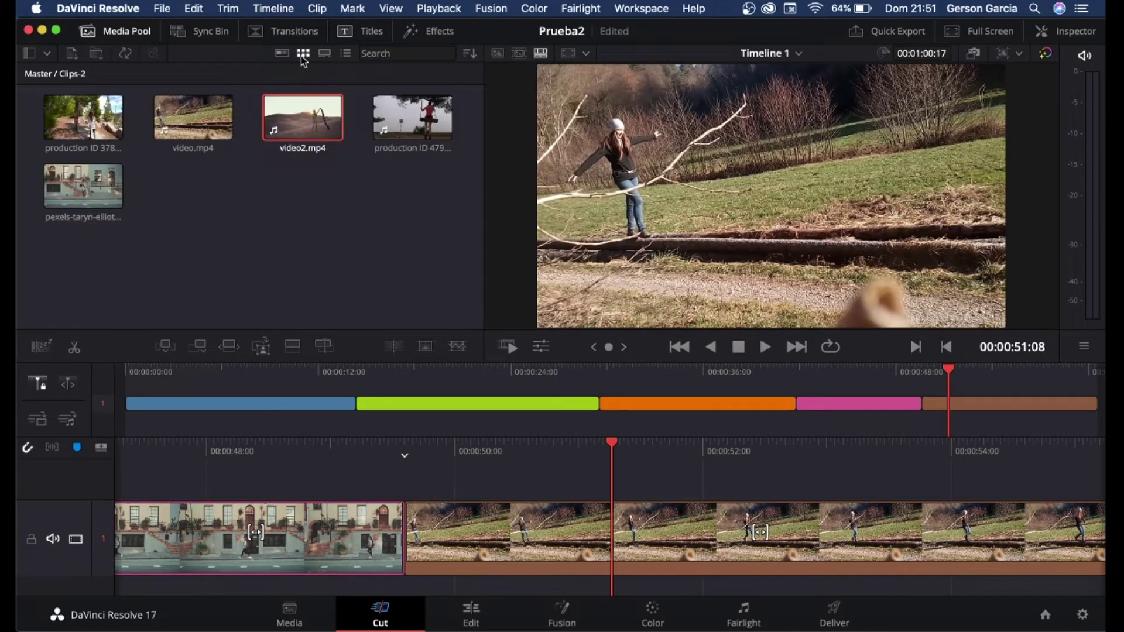
{"action": "left_click", "coordinate": [283, 53]}
{"action": "left_click", "coordinate": [302, 54]}
{"action": "left_click", "coordinate": [323, 53]}
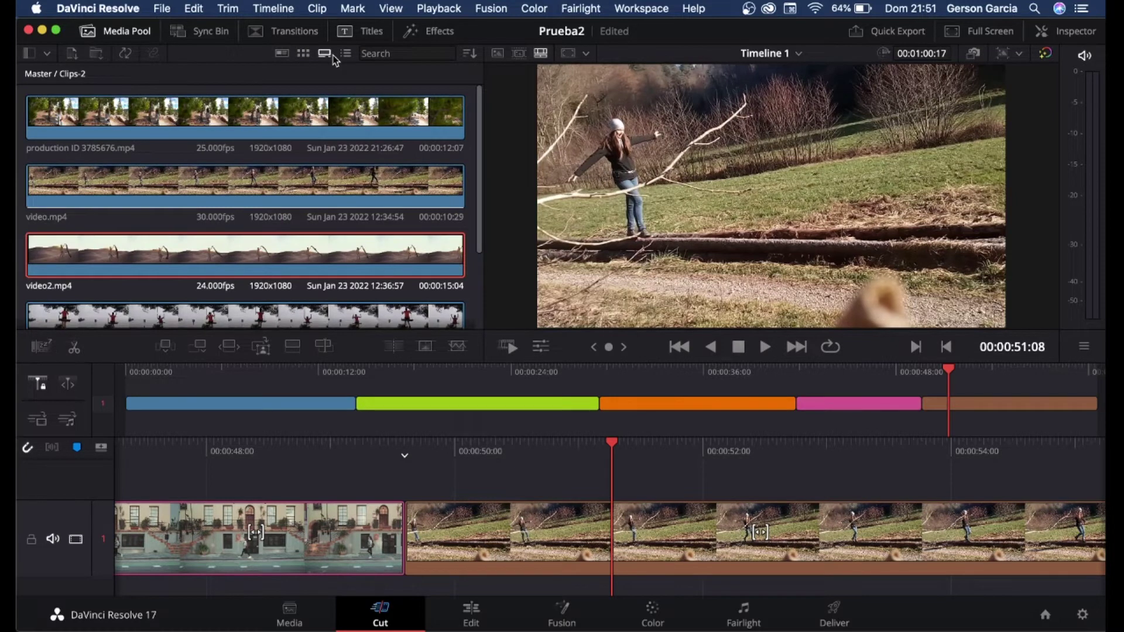
Delete the brown clip at the timeline's end, then undo to restore it
{"action": "left_click", "coordinate": [828, 539]}
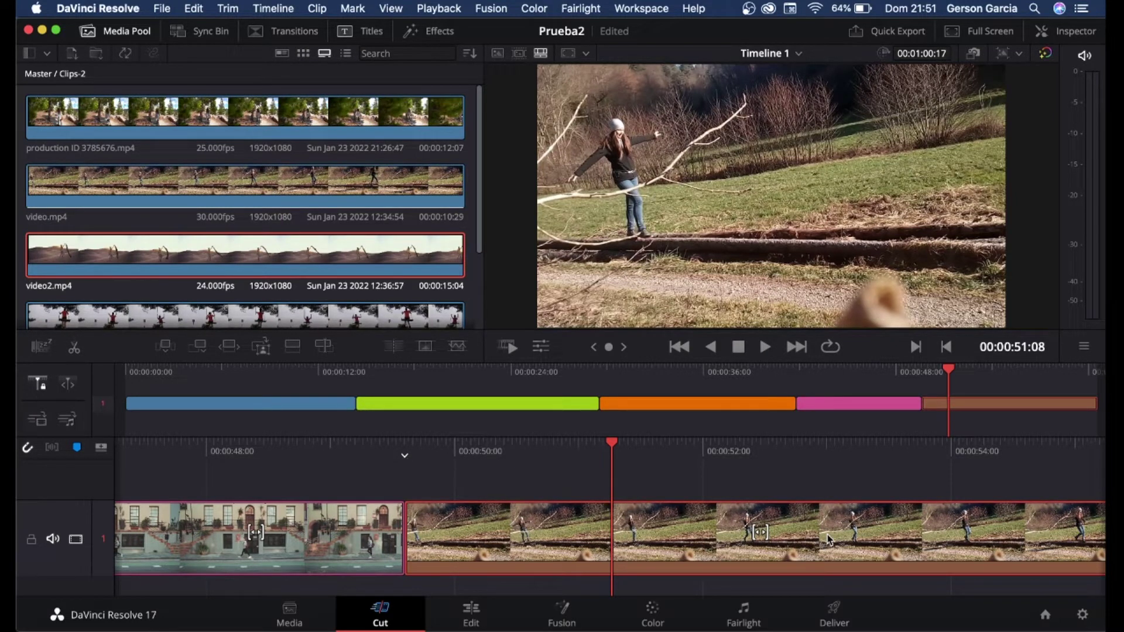
{"action": "key", "text": "Delete"}
{"action": "key", "text": "Delete"}
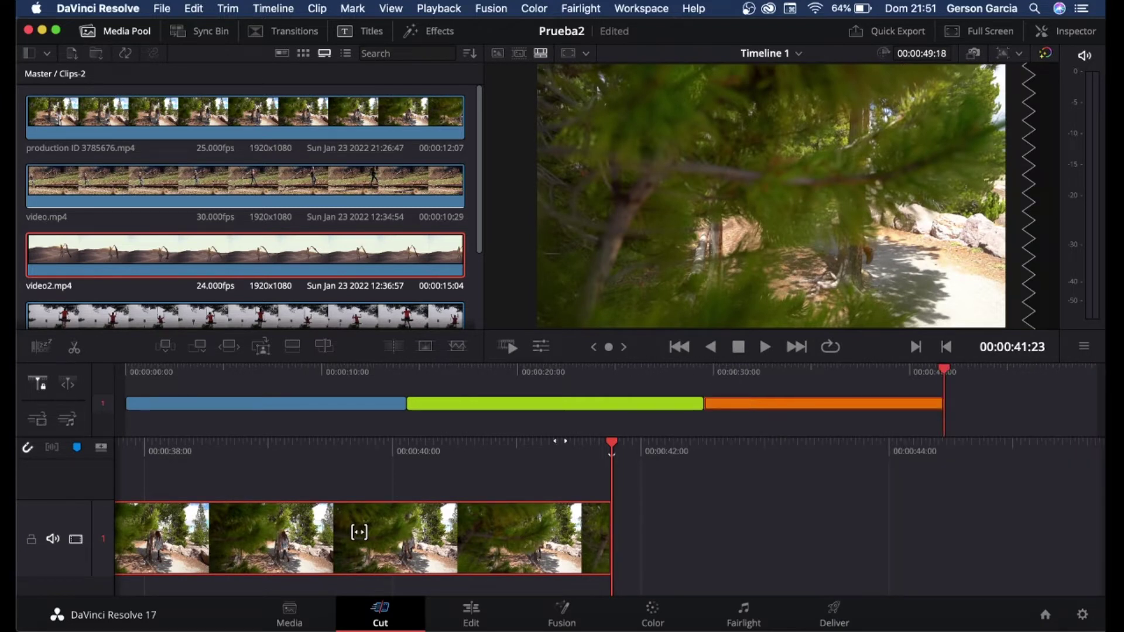
{"action": "key", "text": "super+z"}
{"action": "key", "text": "super+z"}
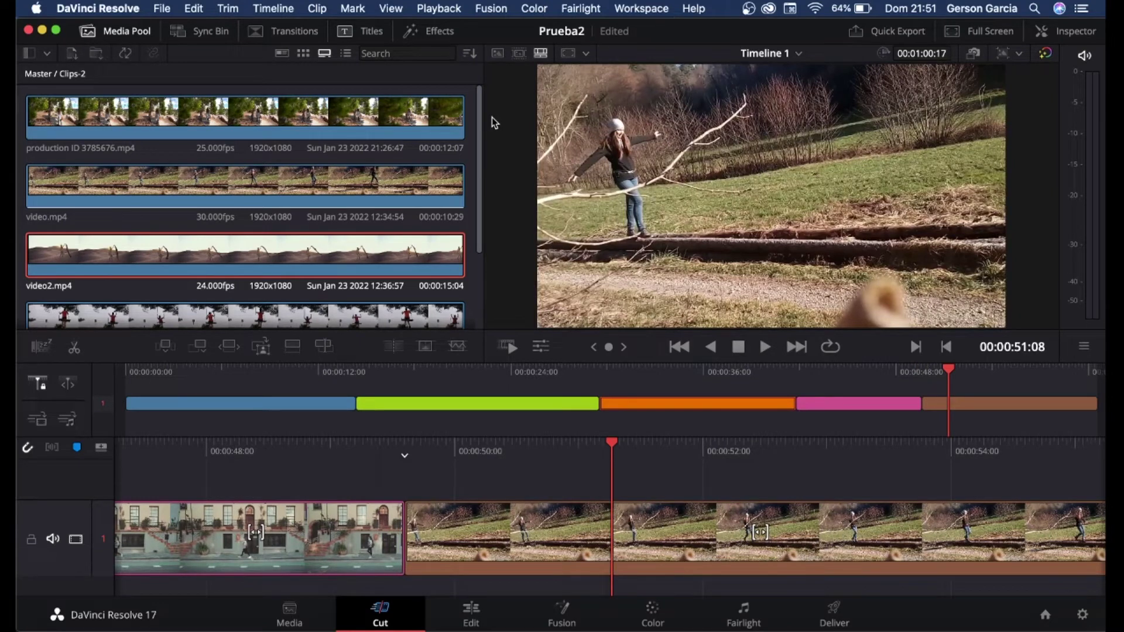
Preview the source clips video2.mp4 and production ID 3785676.mp4, then show Timeline 1 again
{"action": "left_click", "coordinate": [497, 54]}
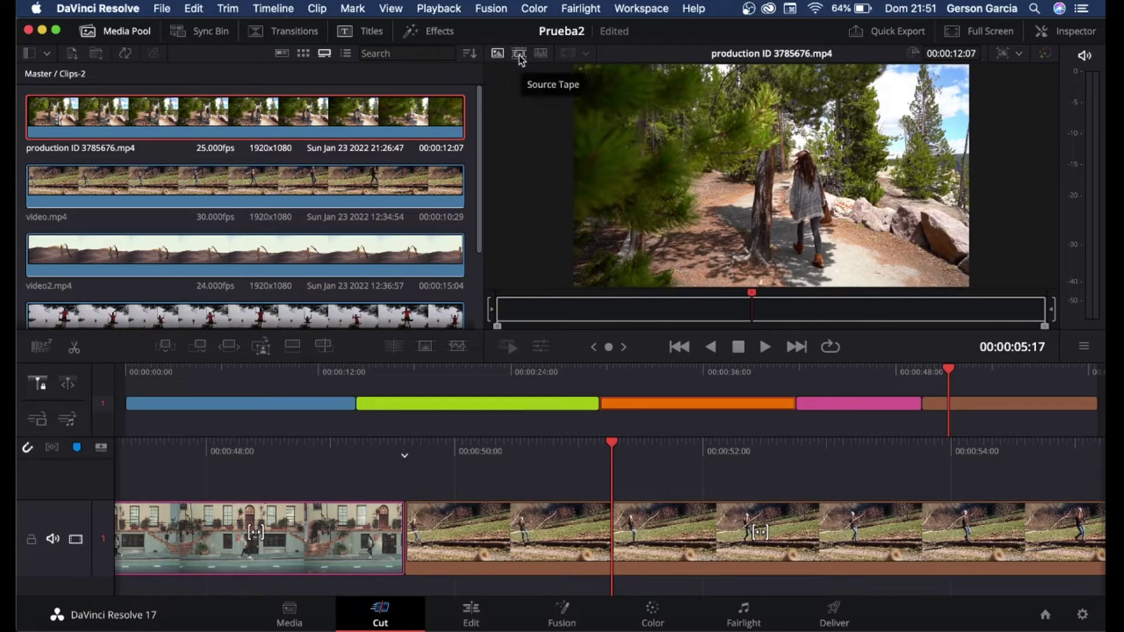
{"action": "left_click", "coordinate": [539, 55]}
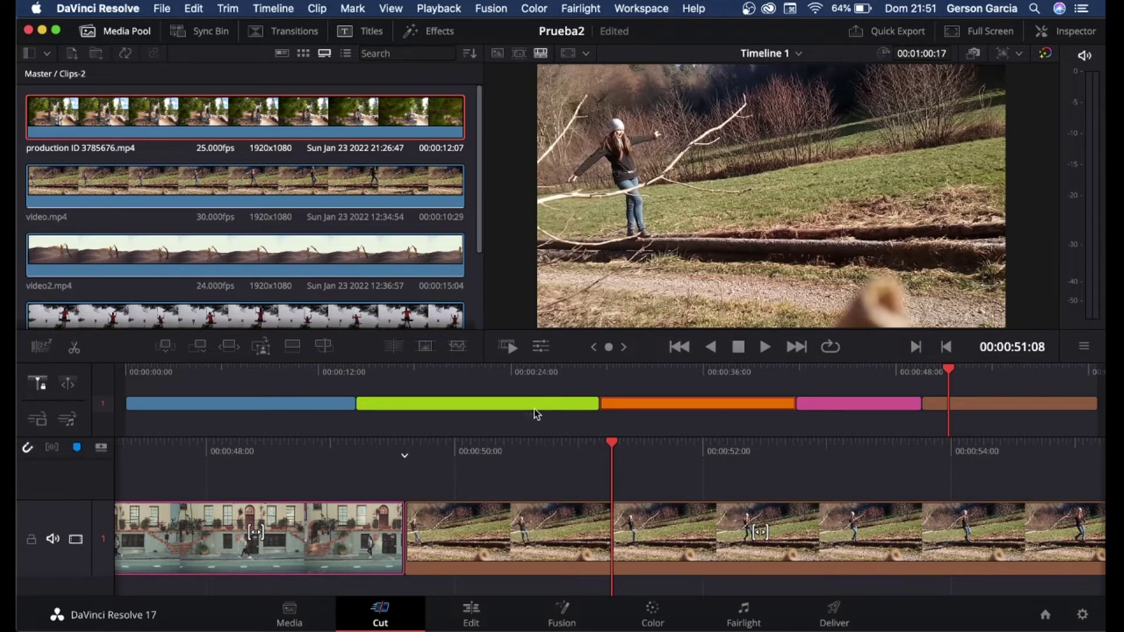
{"action": "left_click", "coordinate": [496, 55]}
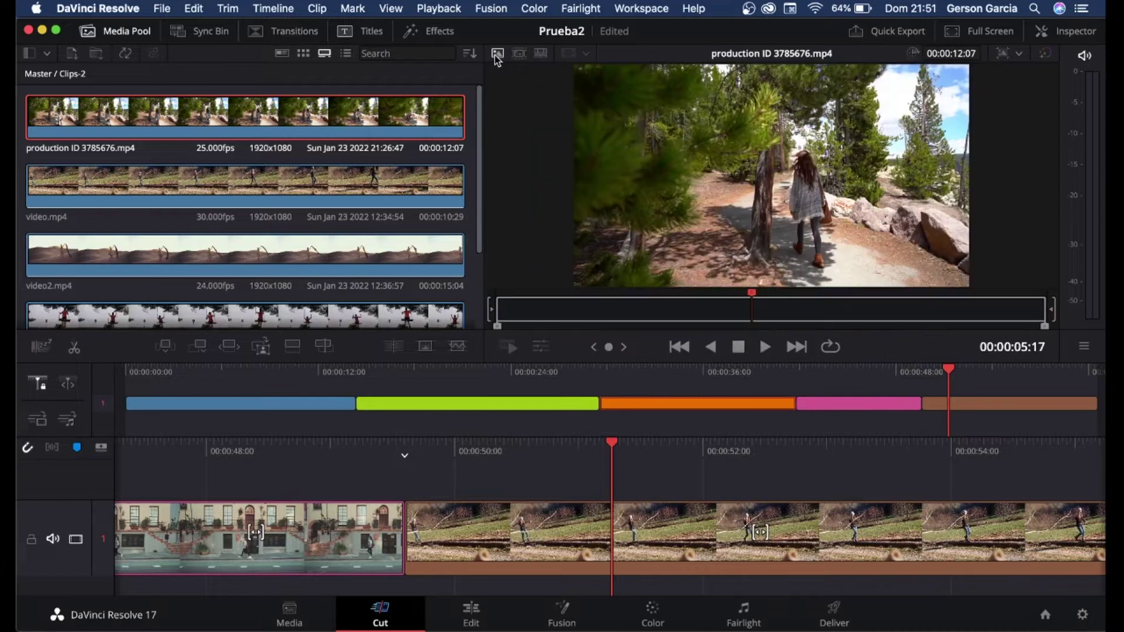
{"action": "left_click", "coordinate": [324, 134]}
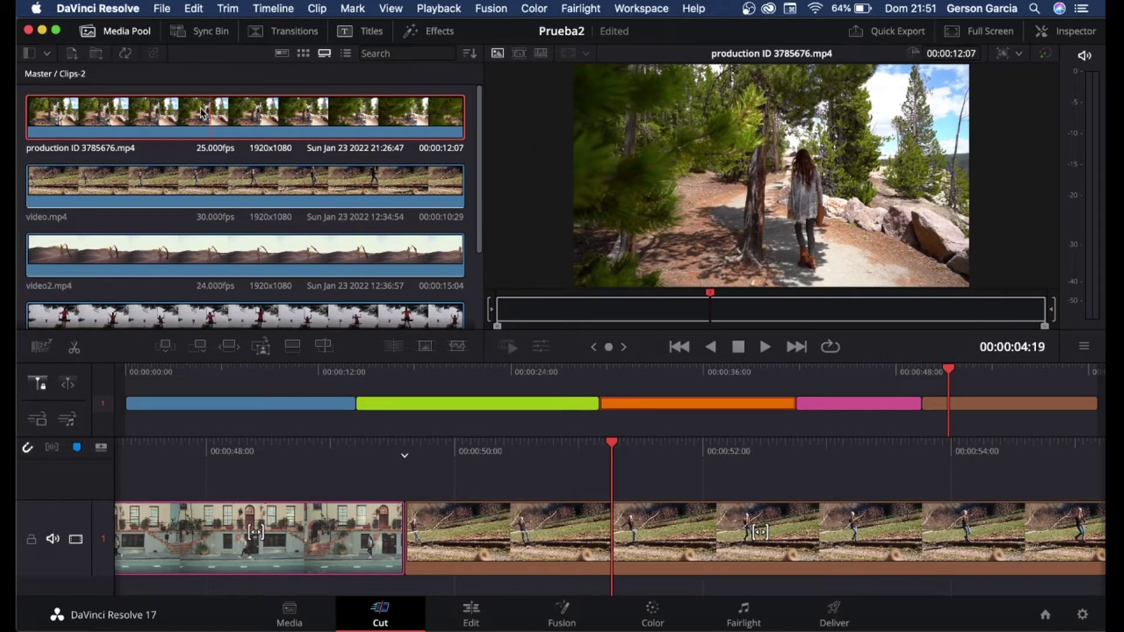
{"action": "left_click", "coordinate": [752, 309]}
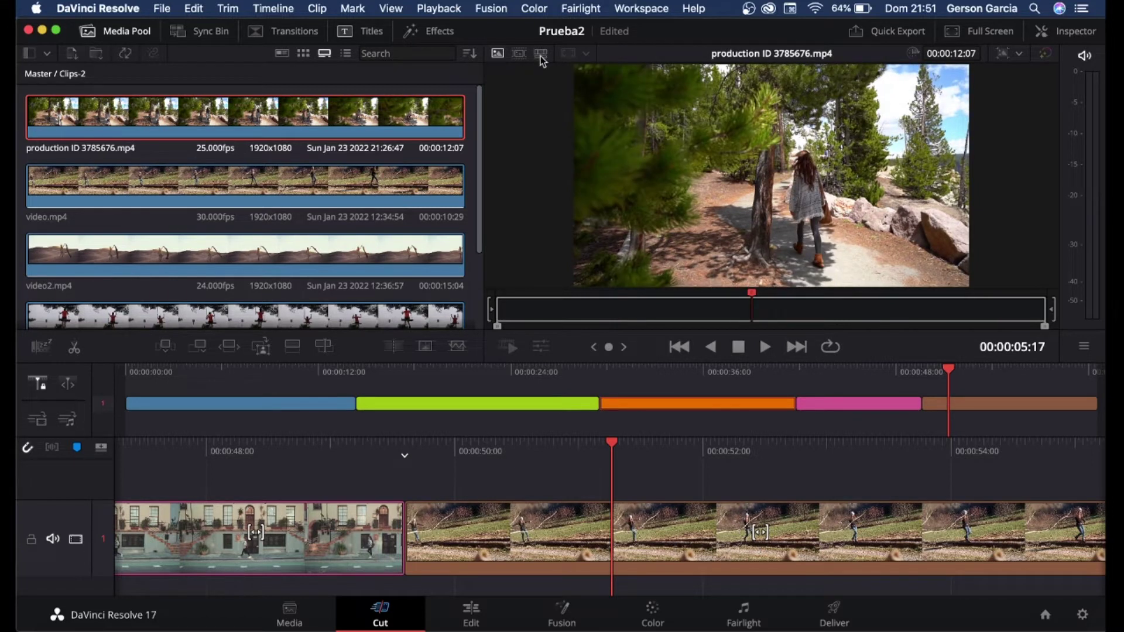
{"action": "left_click", "coordinate": [541, 54]}
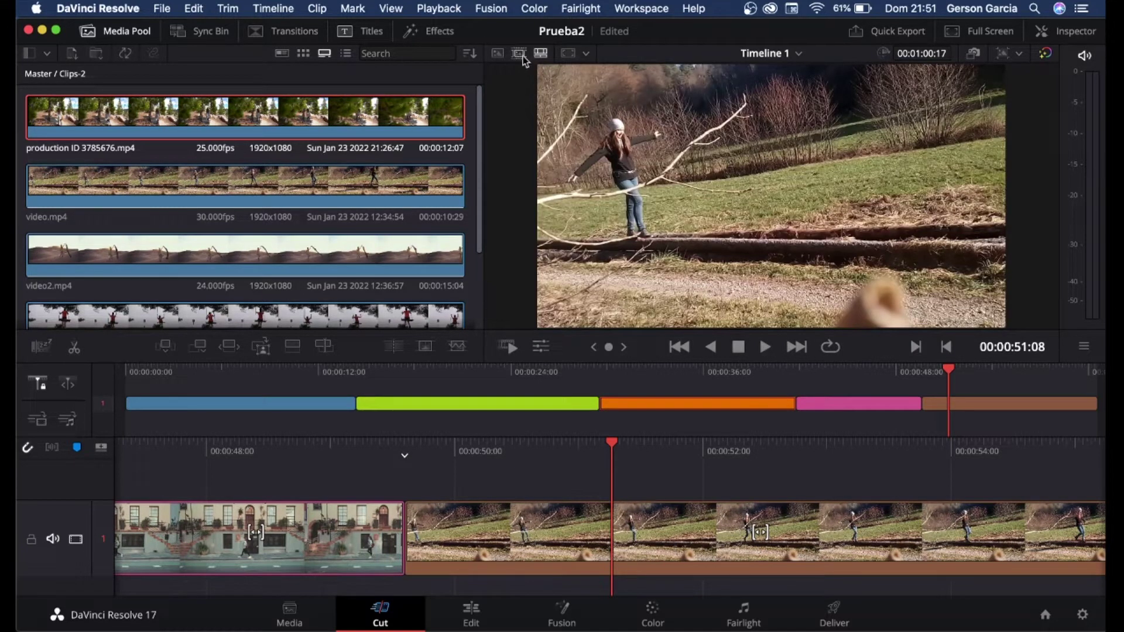
Delete the brown, pink, orange, green and blue clips from the end backwards
{"action": "left_click", "coordinate": [793, 515]}
{"action": "key", "text": "Delete"}
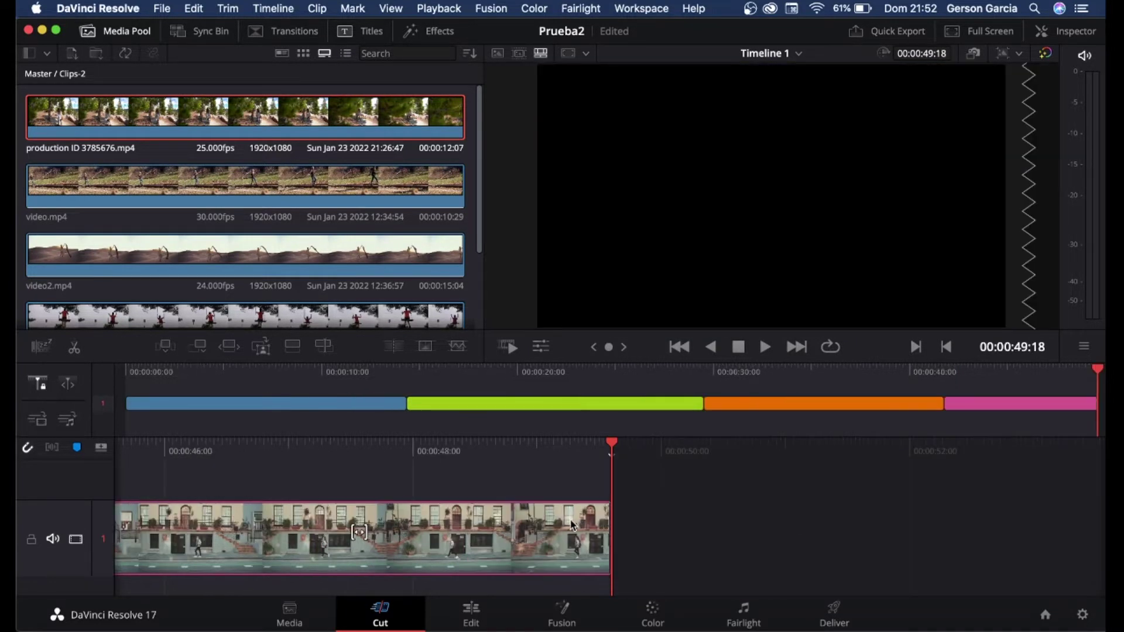
{"action": "left_click", "coordinate": [572, 525]}
{"action": "key", "text": "Delete"}
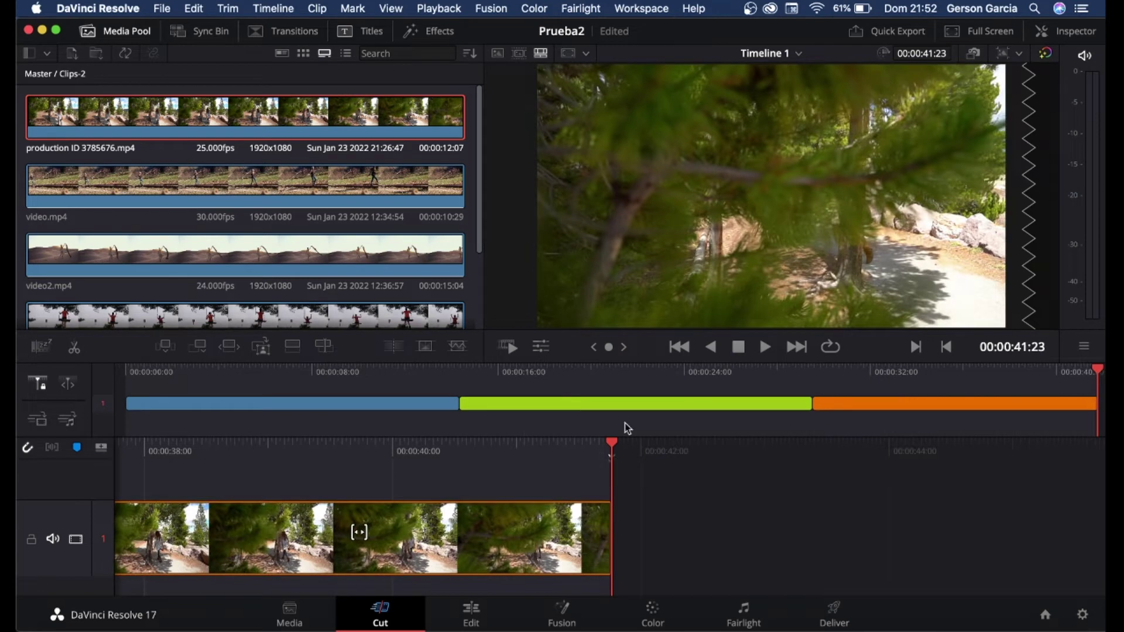
{"action": "key", "text": "Delete"}
{"action": "left_click", "coordinate": [531, 529]}
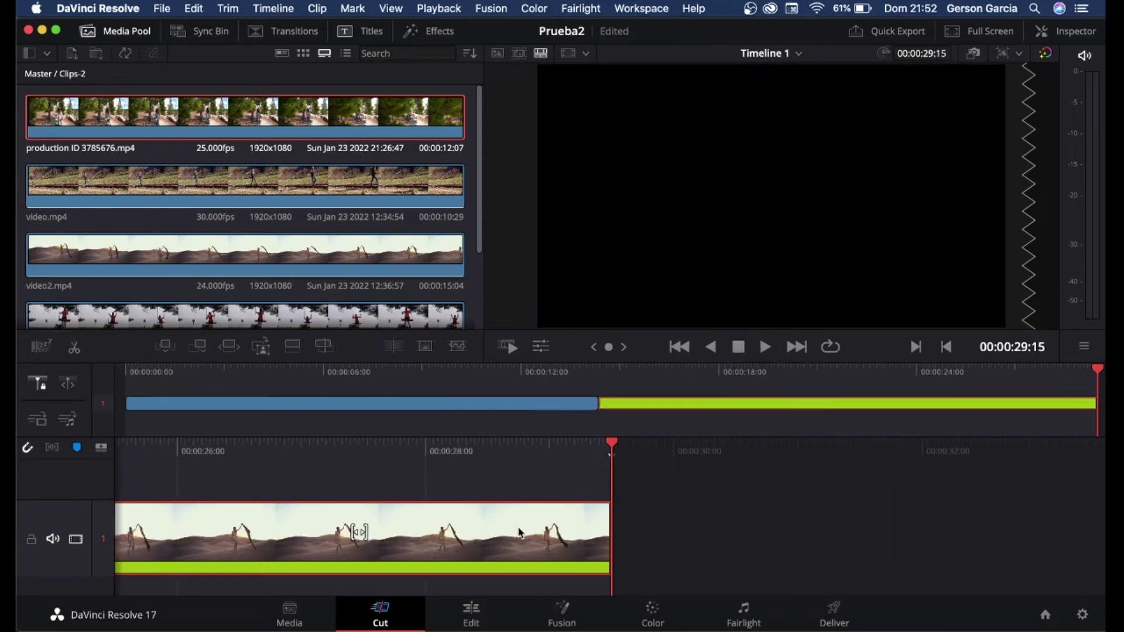
{"action": "key", "text": "Delete"}
{"action": "left_click", "coordinate": [522, 531]}
{"action": "key", "text": "Delete"}
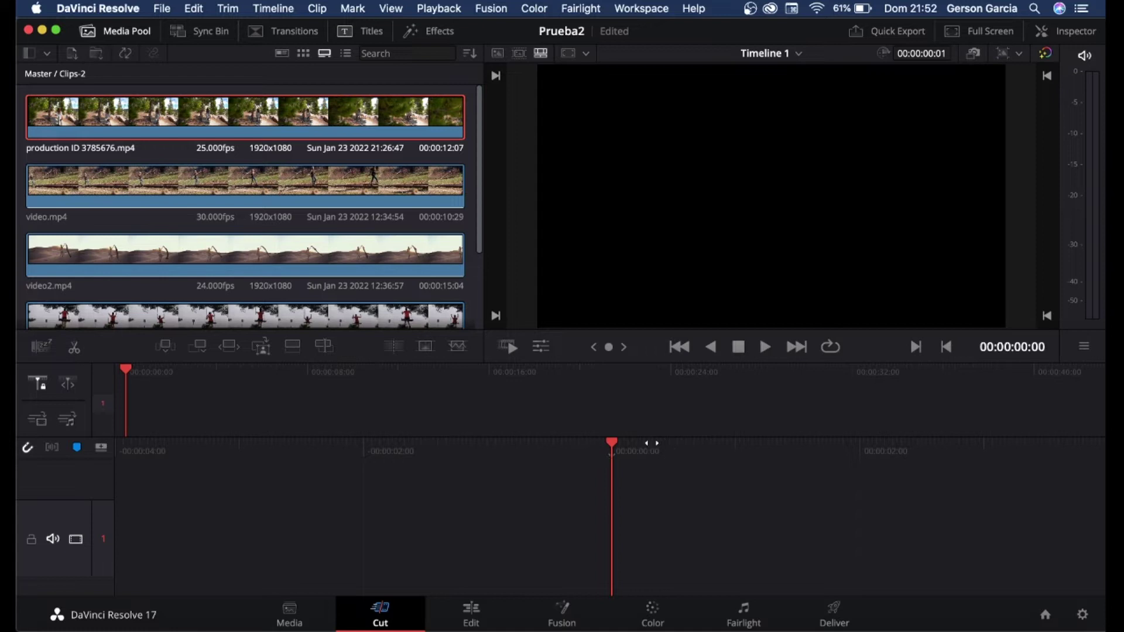
{"action": "left_click", "coordinate": [519, 54]}
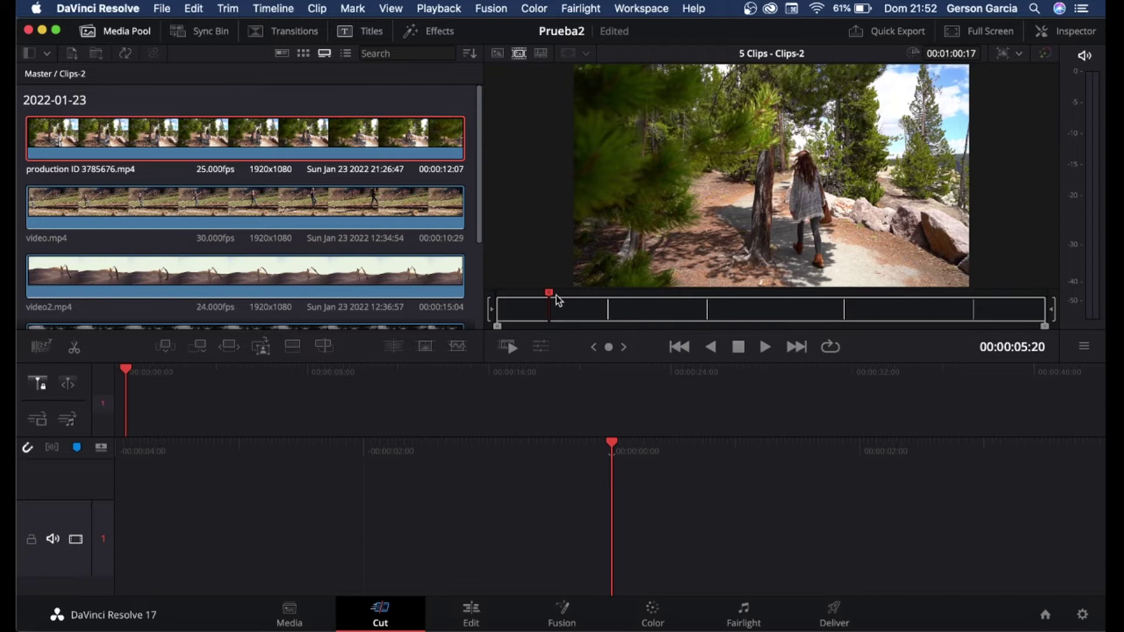
Rewind the five-clip Source Tape to its start, play it, then run Fast Review
{"action": "left_click_drag", "start_coordinate": [544, 295], "coordinate": [501, 298]}
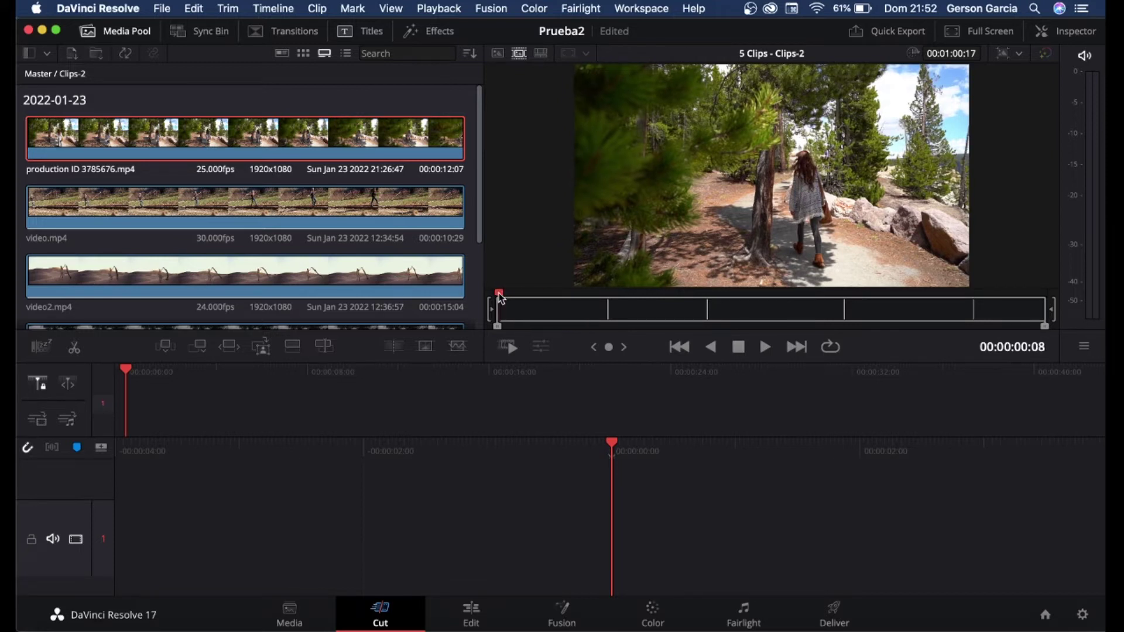
{"action": "key", "text": "space"}
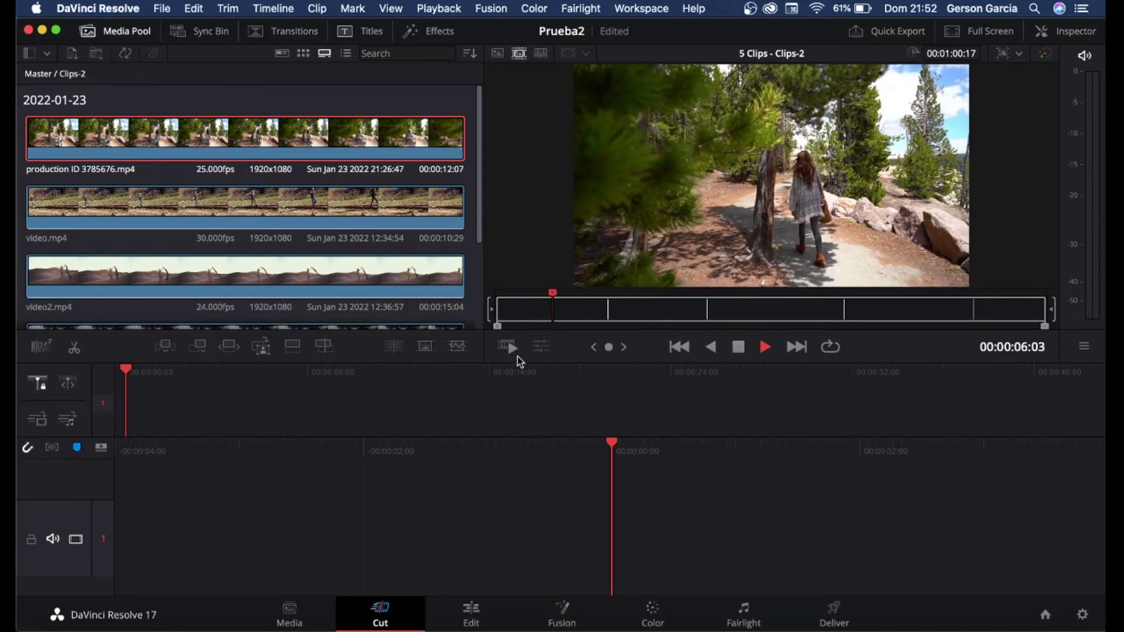
{"action": "left_click", "coordinate": [518, 356]}
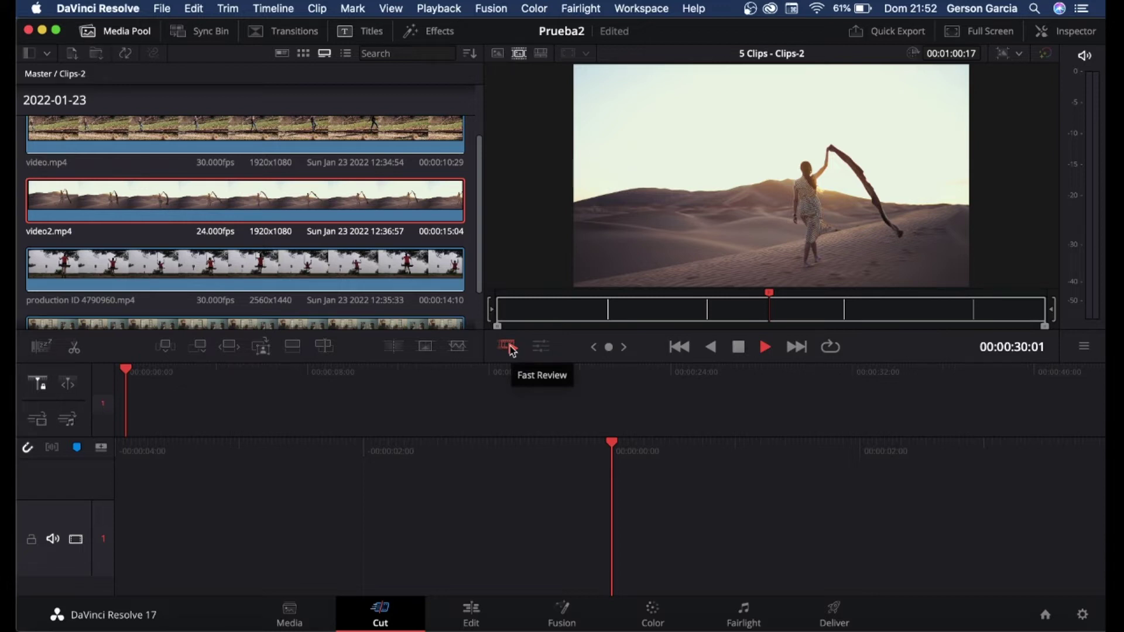
Stop Fast Review and shuttle backwards with J and K to halt inside the desert clip
{"action": "left_click", "coordinate": [508, 347]}
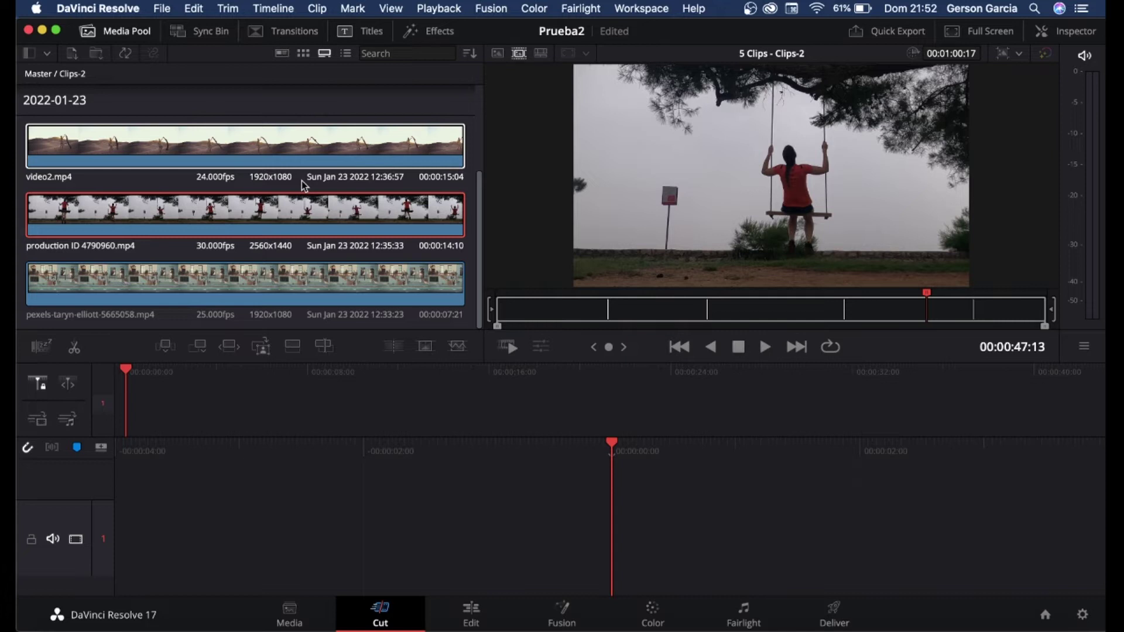
{"action": "key", "text": "j"}
{"action": "key", "text": "j"}
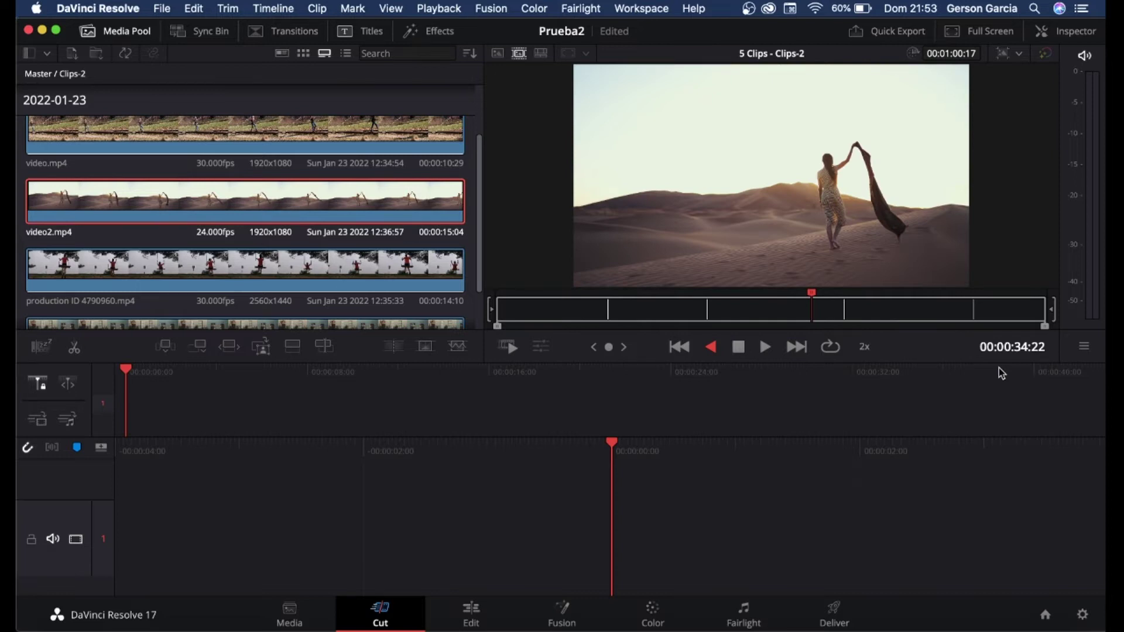
{"action": "key", "text": "k"}
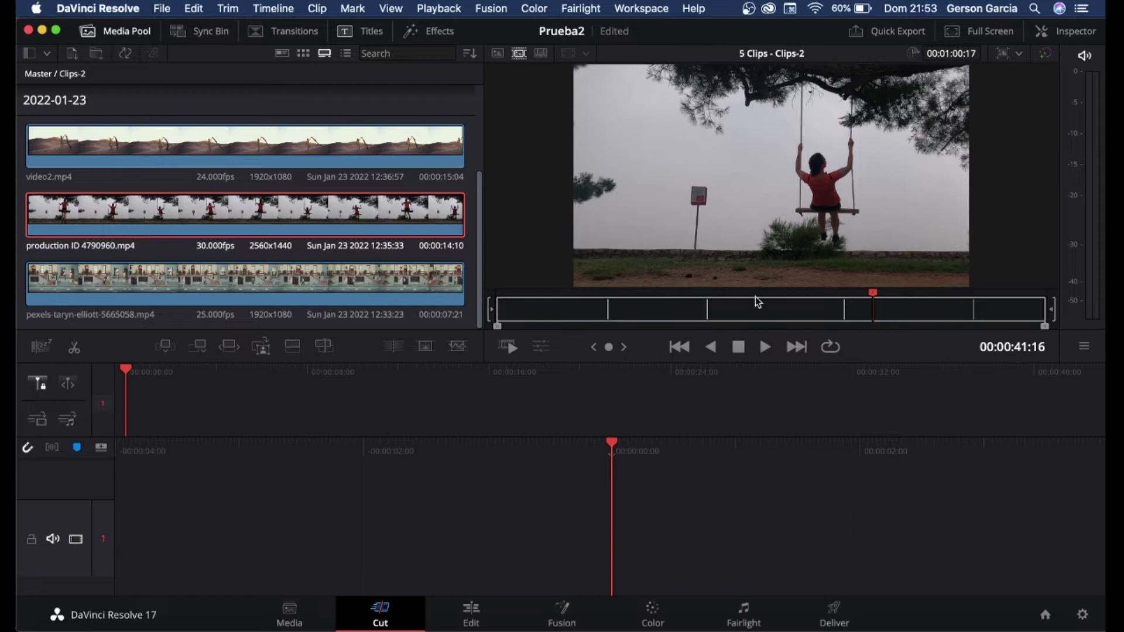
{"action": "key", "text": "j"}
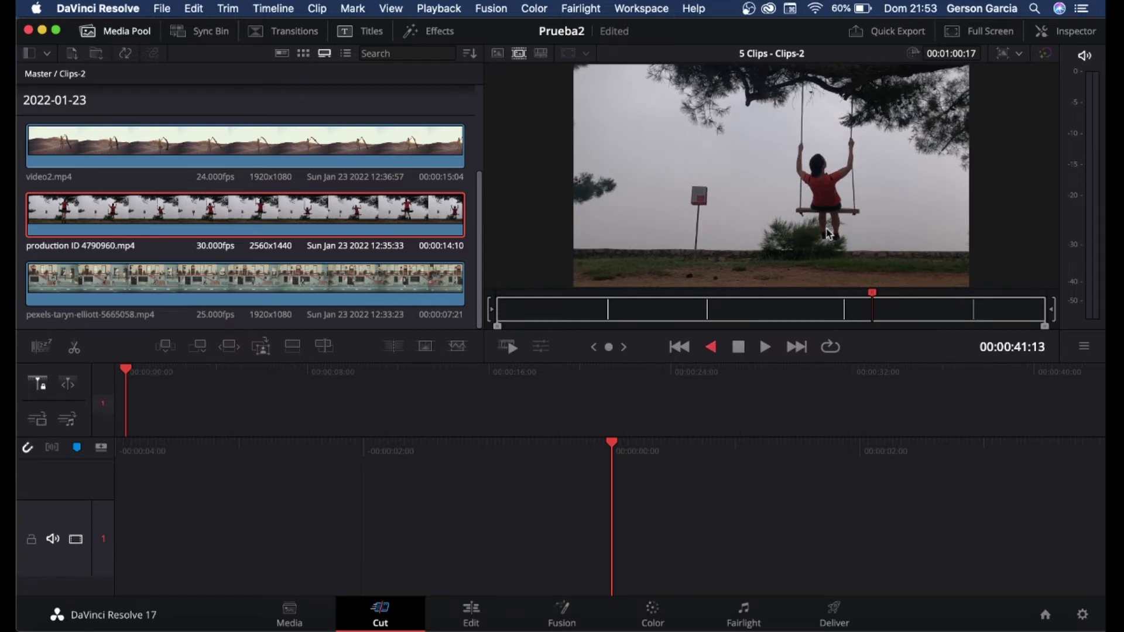
{"action": "key", "text": "j"}
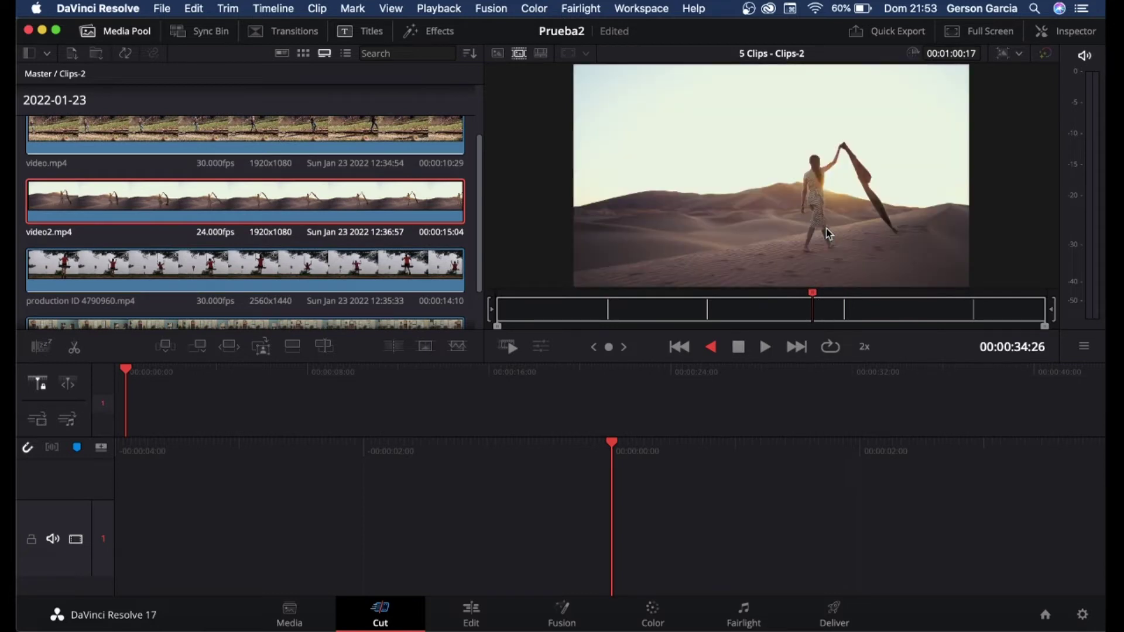
{"action": "key", "text": "k"}
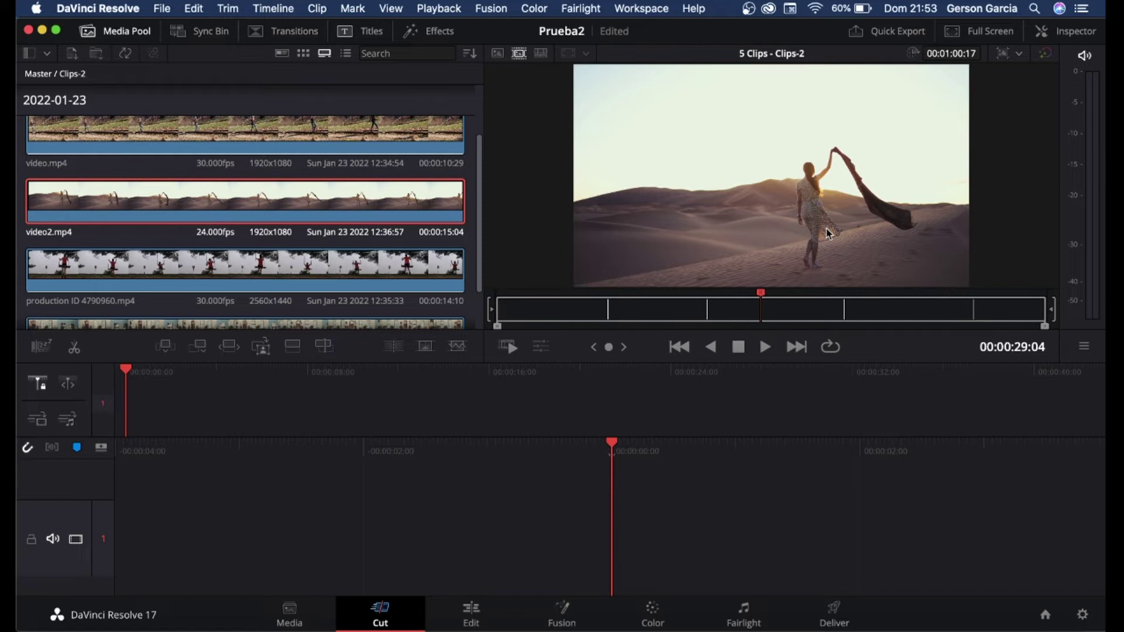
Mark an in/out range on the desert clip video2.mp4 and drop it onto the empty timeline
{"action": "key", "text": "i"}
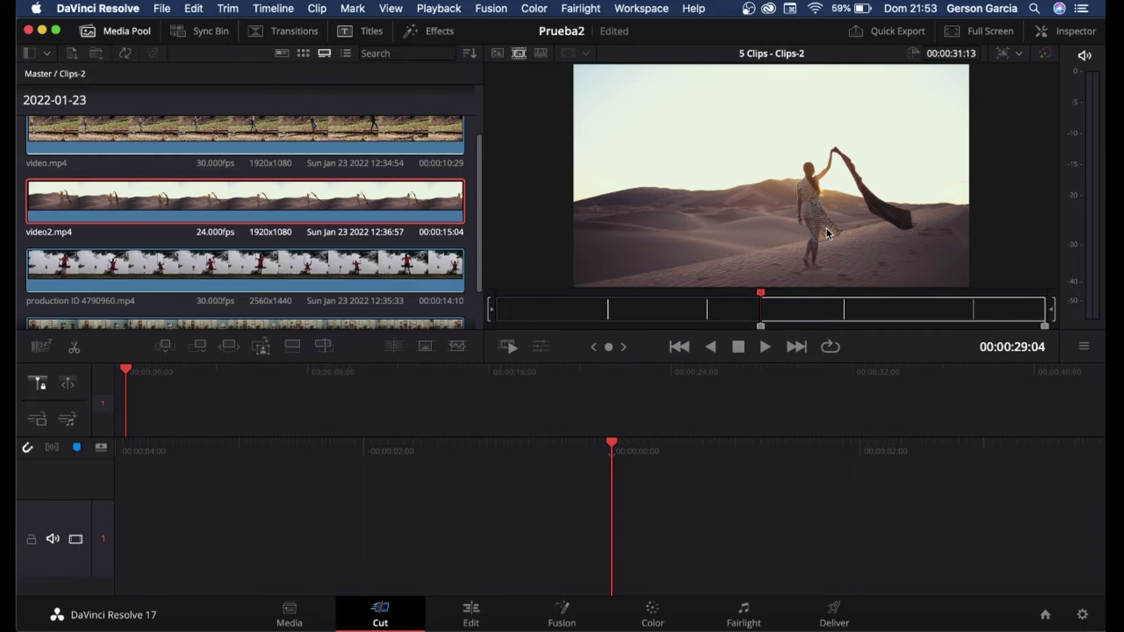
{"action": "key", "text": "space"}
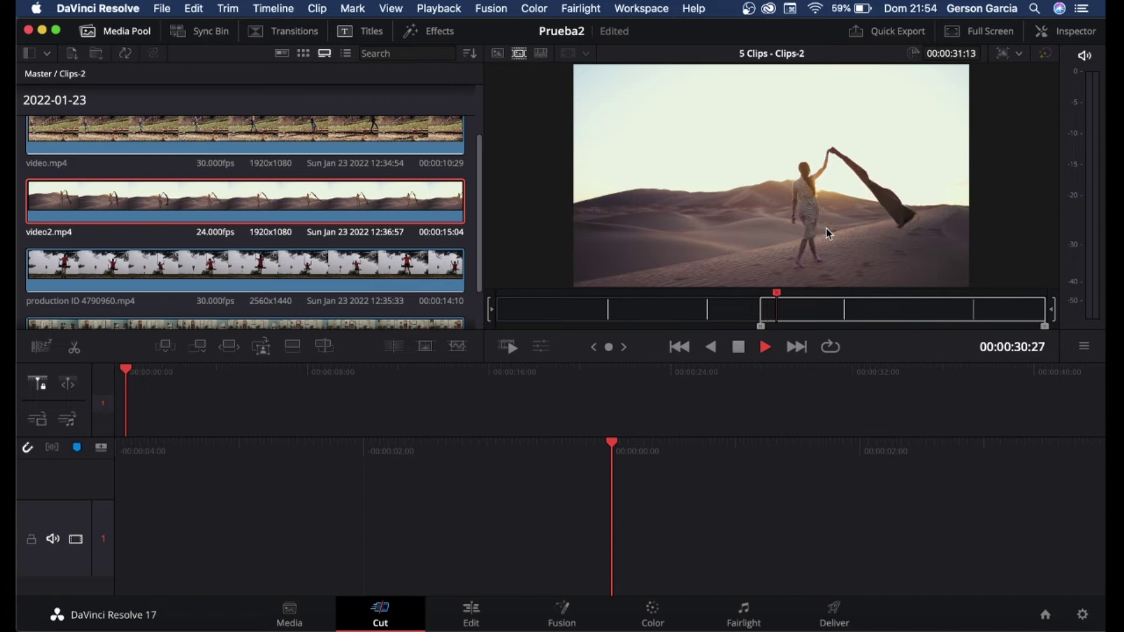
{"action": "key", "text": "space"}
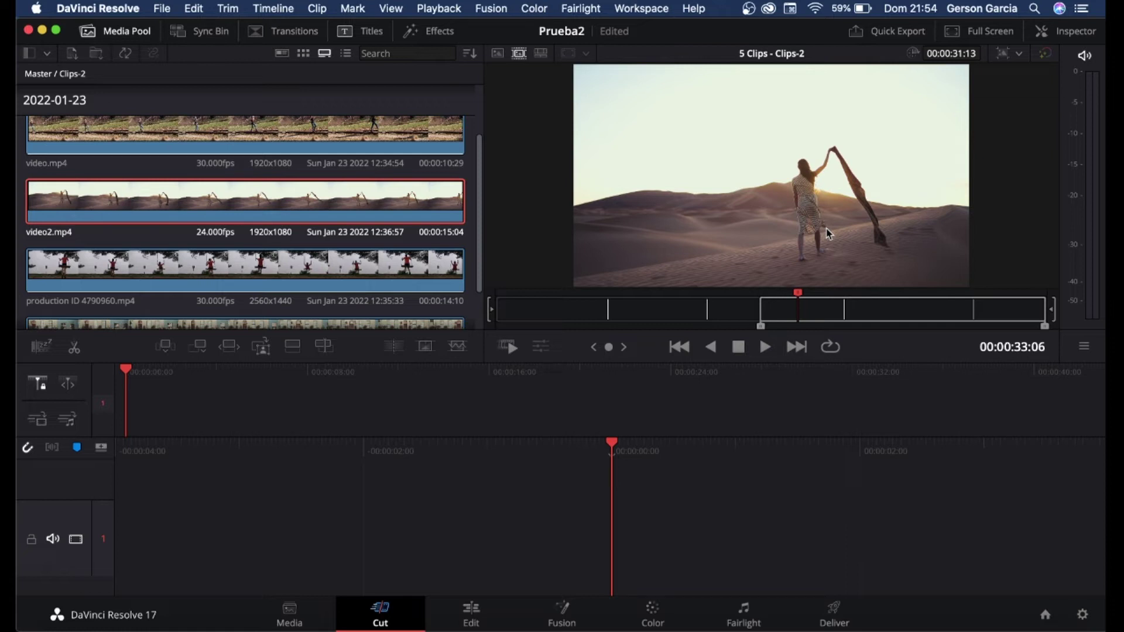
{"action": "key", "text": "o"}
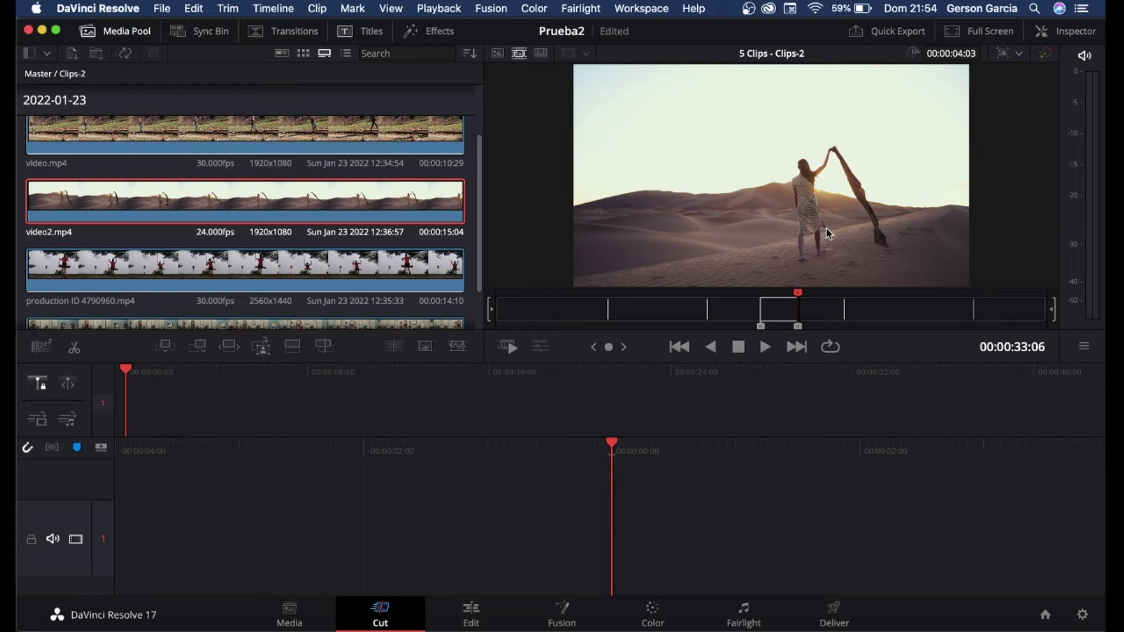
{"action": "left_click", "coordinate": [783, 316]}
{"action": "left_click", "coordinate": [770, 309]}
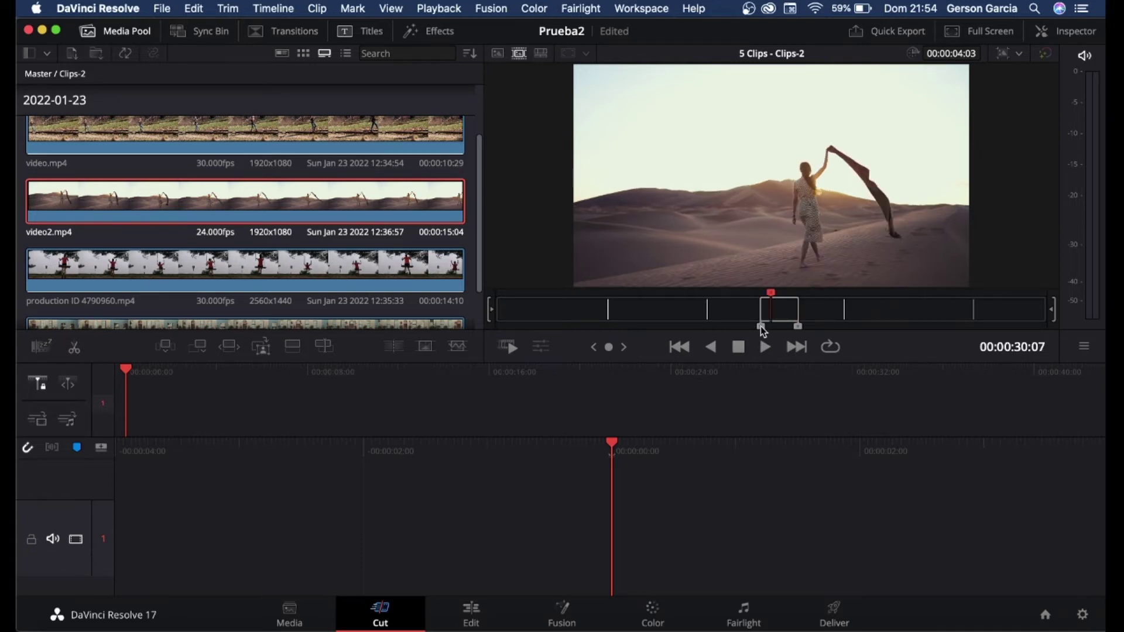
{"action": "left_click_drag", "start_coordinate": [785, 254], "coordinate": [782, 494]}
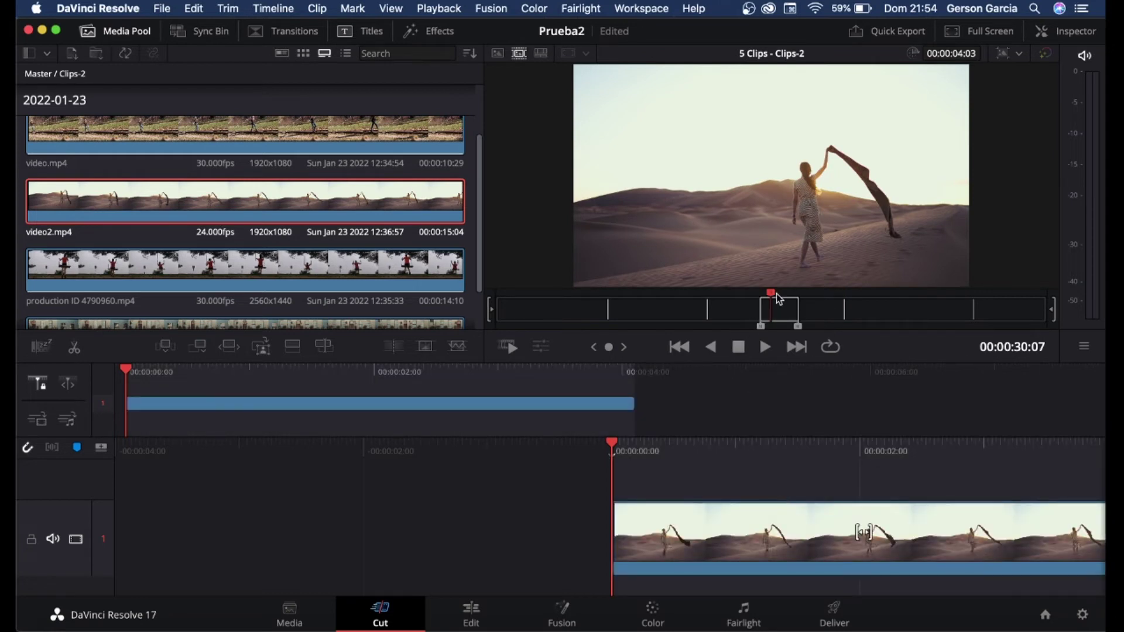
Scrub and play through the desert footage, then show Timeline 1 in the viewer
{"action": "left_click", "coordinate": [789, 309]}
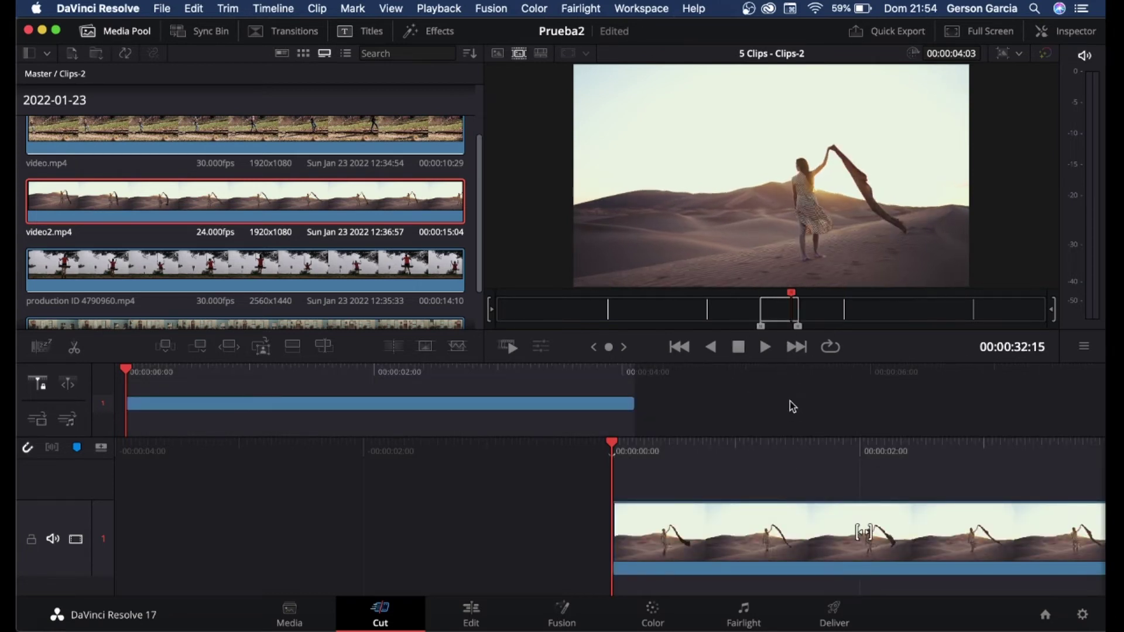
{"action": "left_click", "coordinate": [758, 309]}
{"action": "key", "text": "space"}
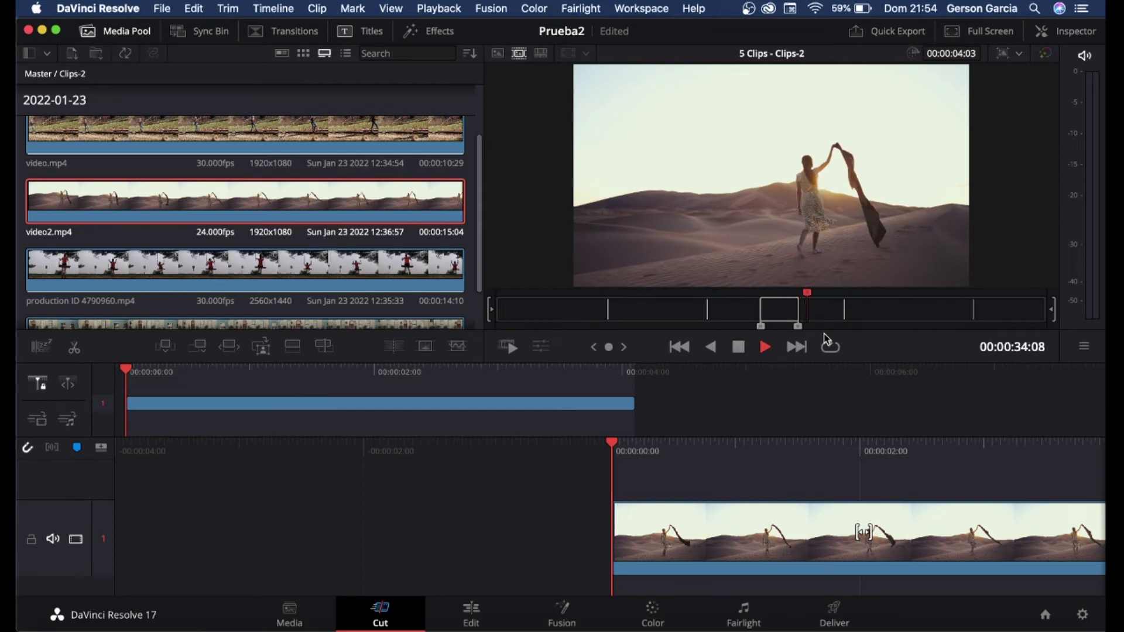
{"action": "key", "text": "space"}
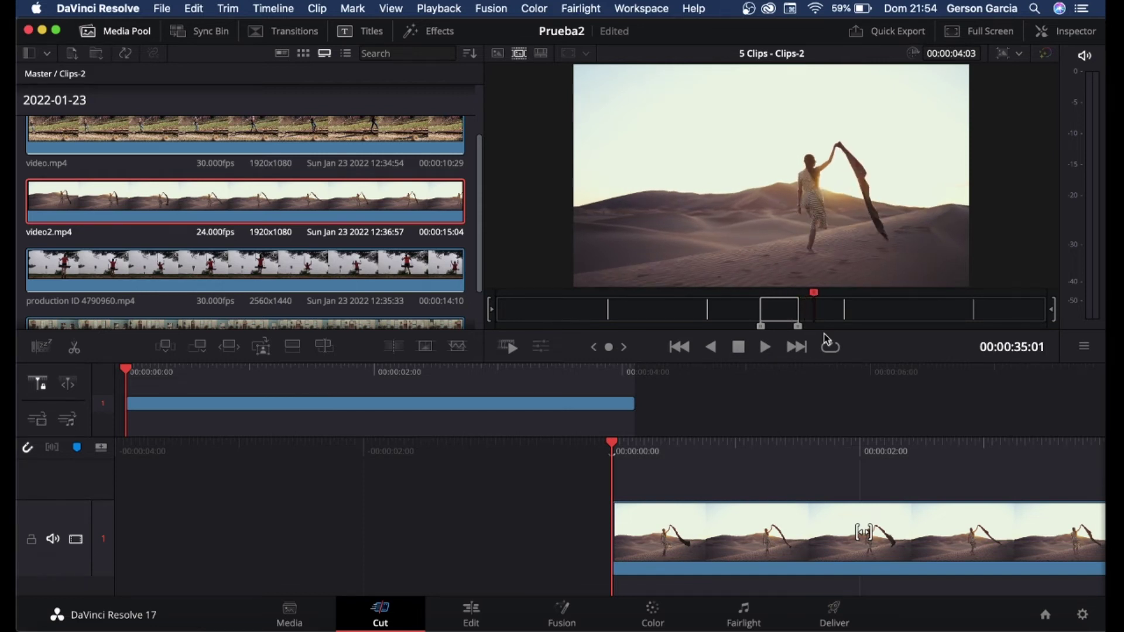
{"action": "key", "text": "space"}
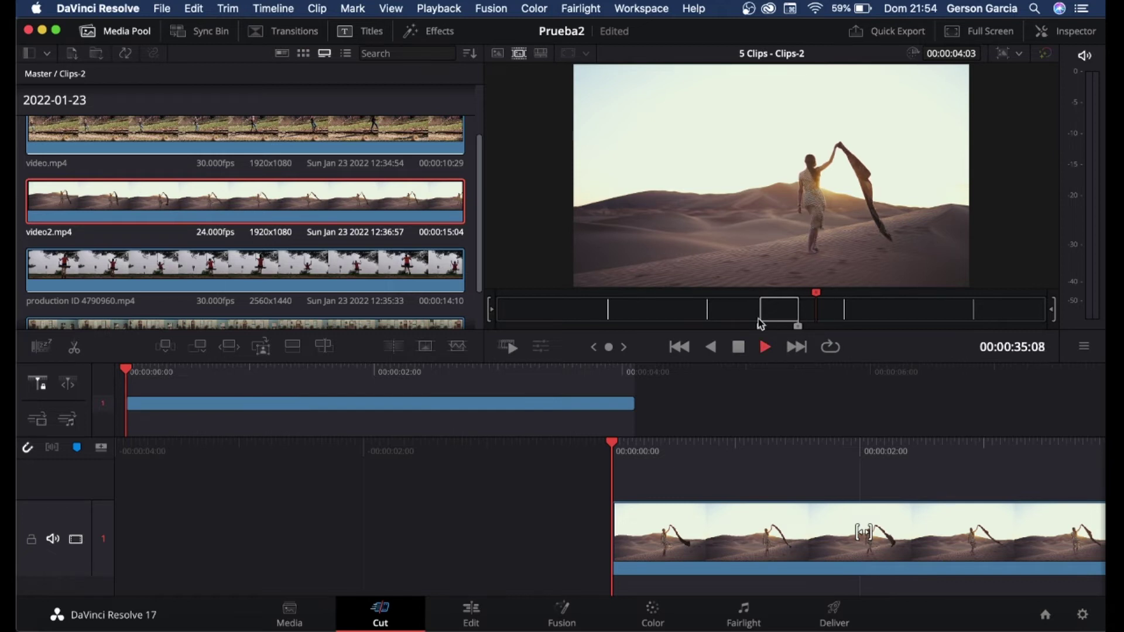
{"action": "key", "text": "space"}
{"action": "key", "text": "space"}
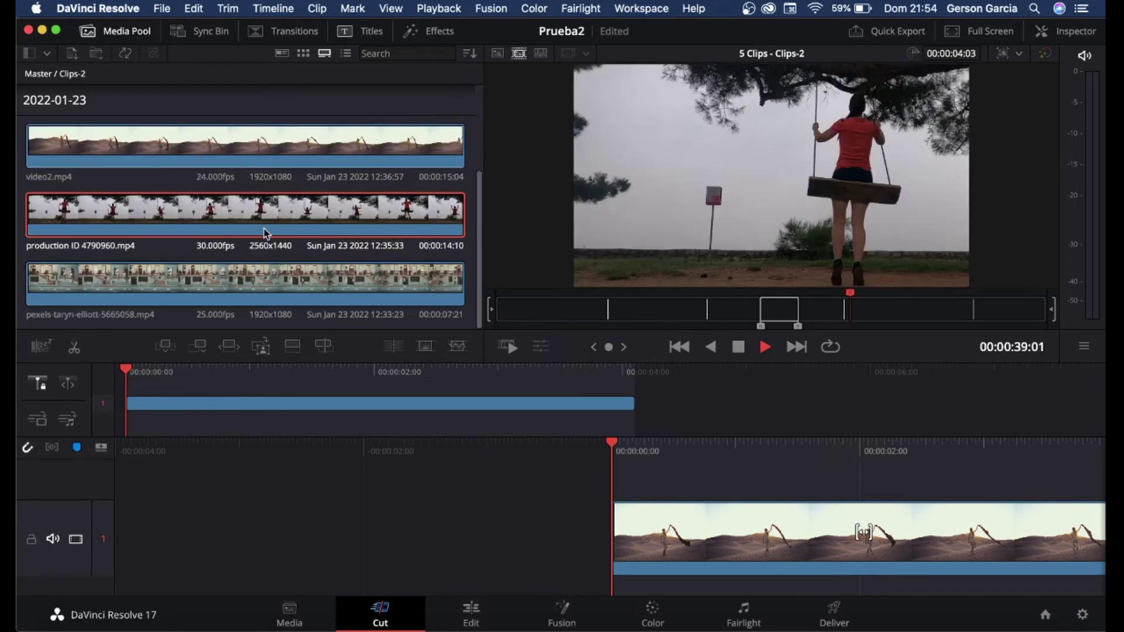
{"action": "key", "text": "space"}
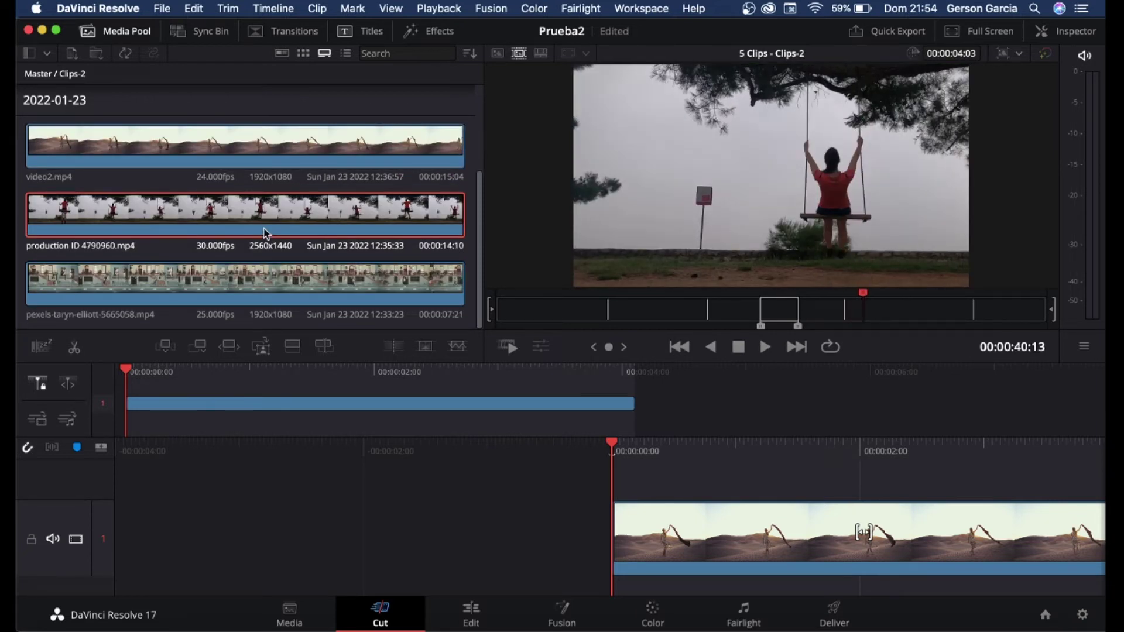
{"action": "left_click", "coordinate": [231, 384]}
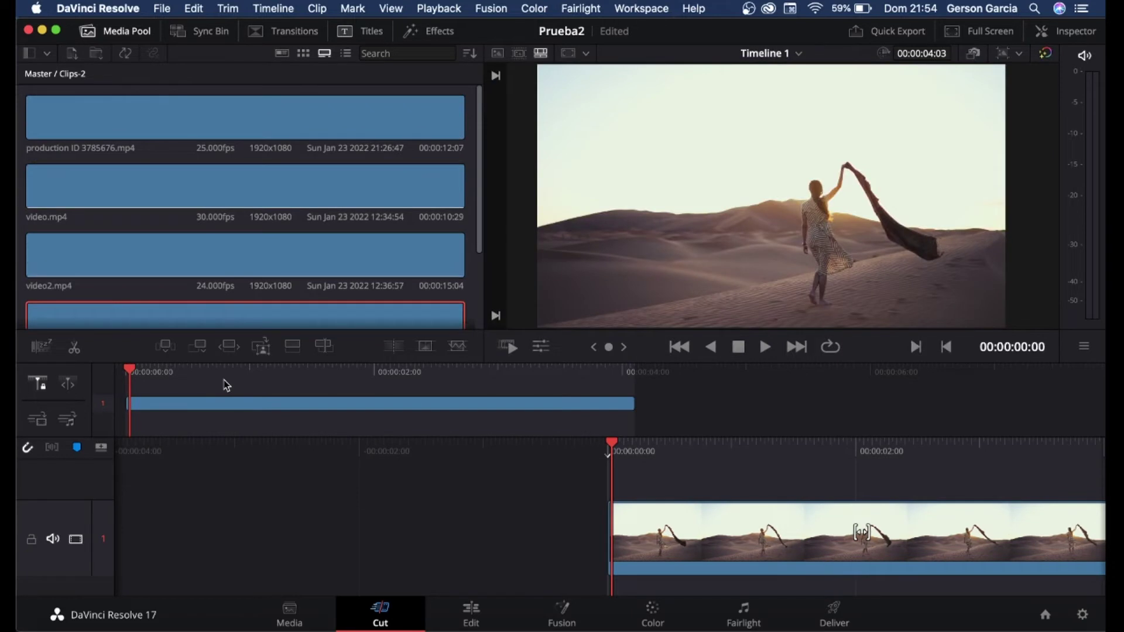
Jump to the desert clip's end at 00:00:04:03, then bring back the Source Tape
{"action": "left_click", "coordinate": [639, 404]}
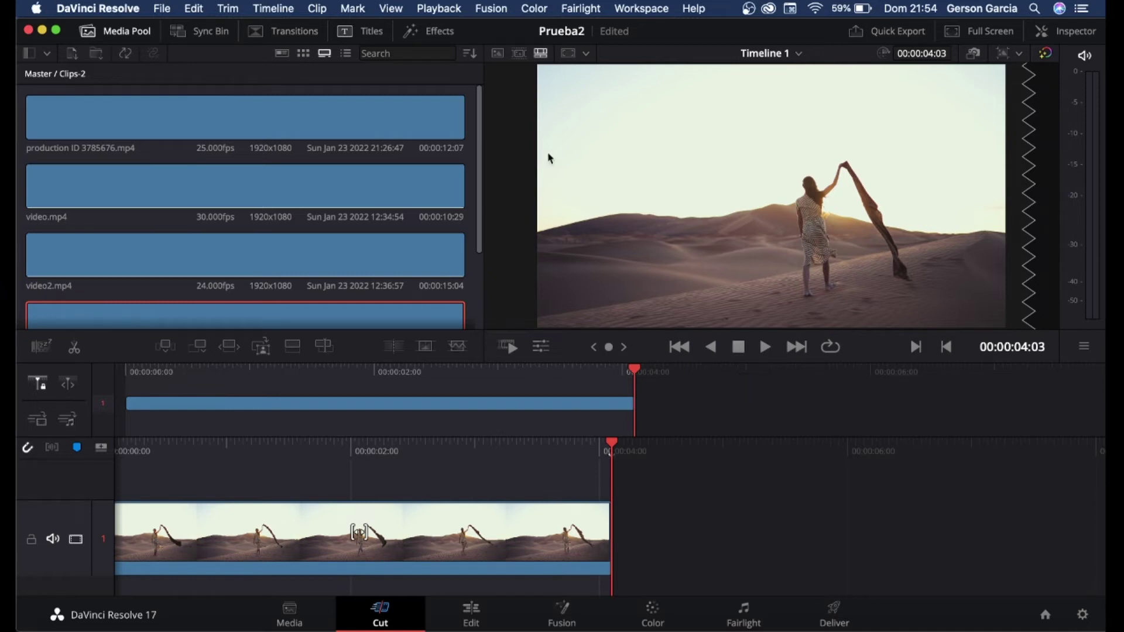
{"action": "left_click", "coordinate": [518, 53]}
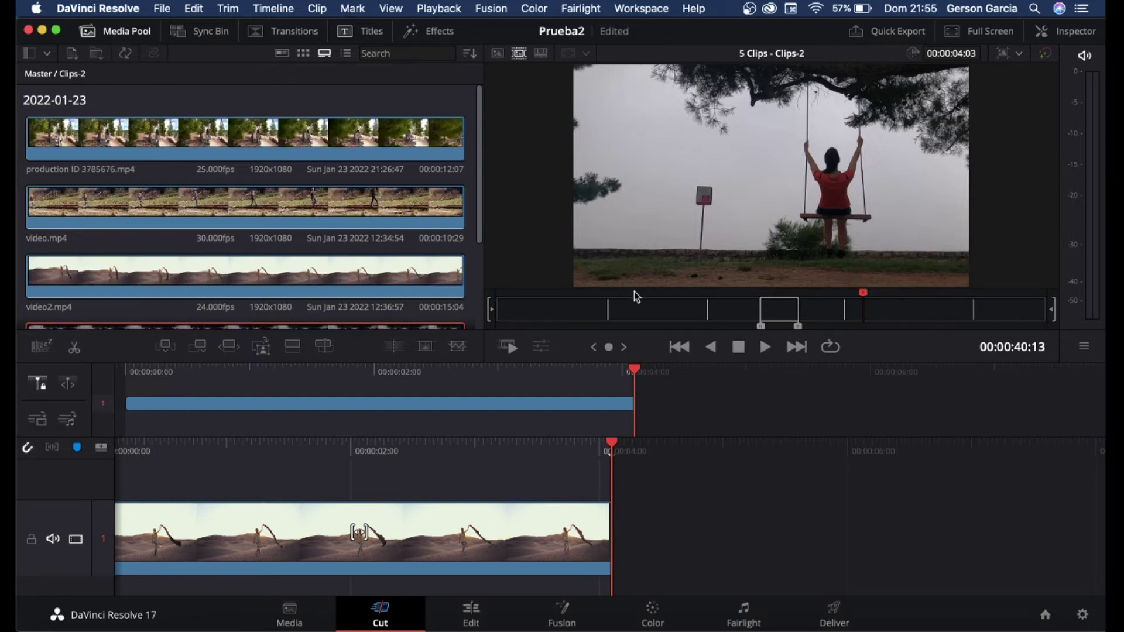
Mark and refine a 00:00:02:22 in/out range in the forest-walk clip around 00:00:08:04
{"action": "left_click", "coordinate": [568, 299]}
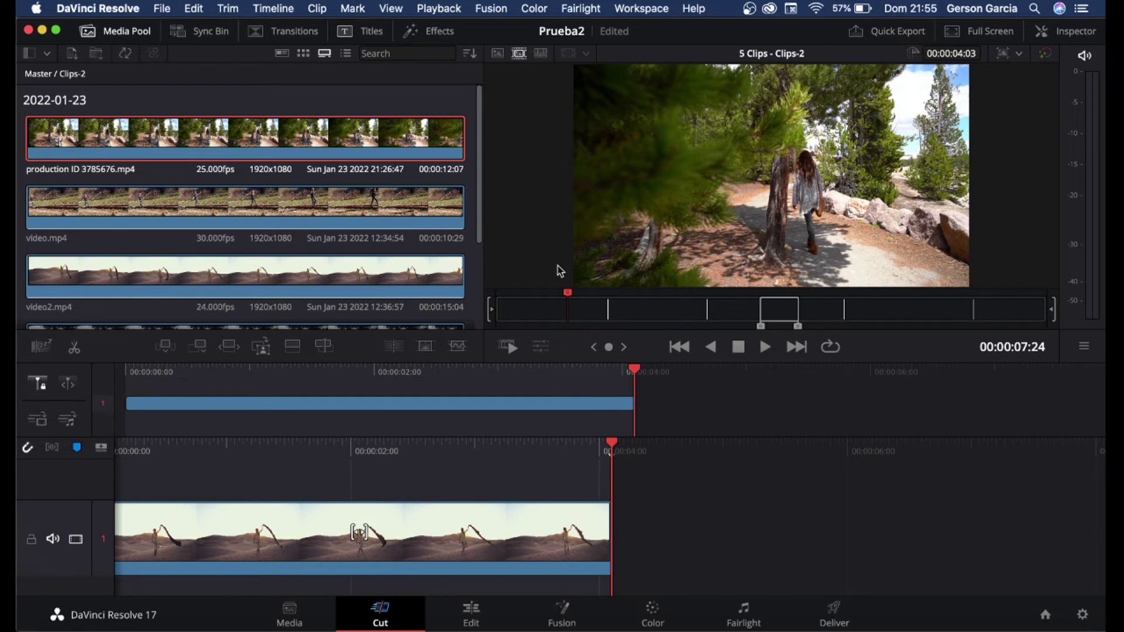
{"action": "key", "text": "space"}
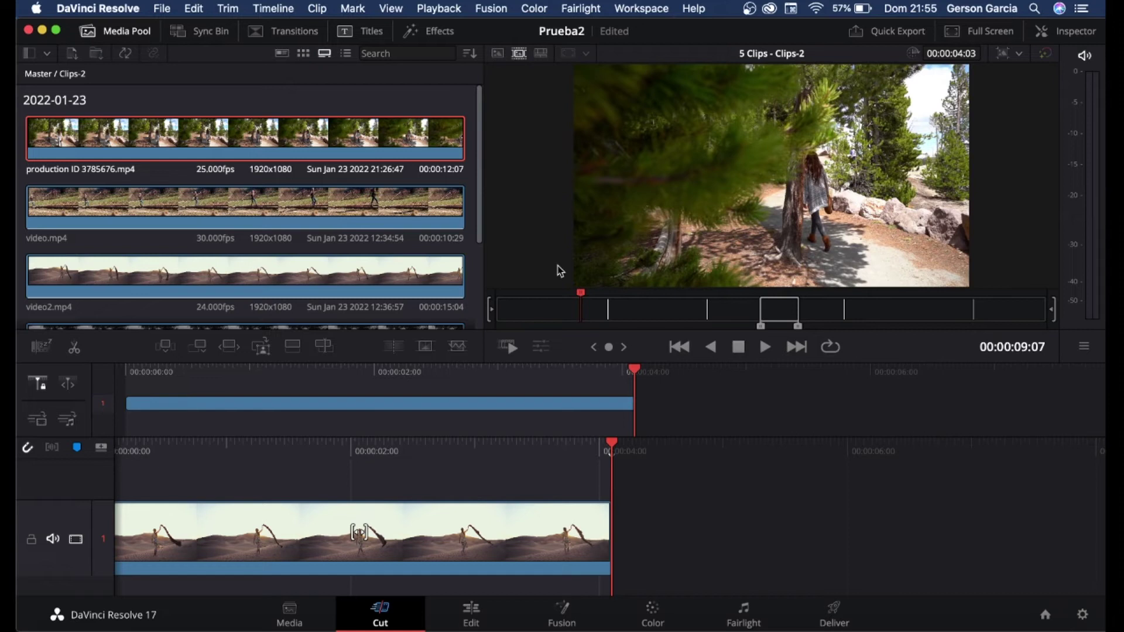
{"action": "key", "text": "i"}
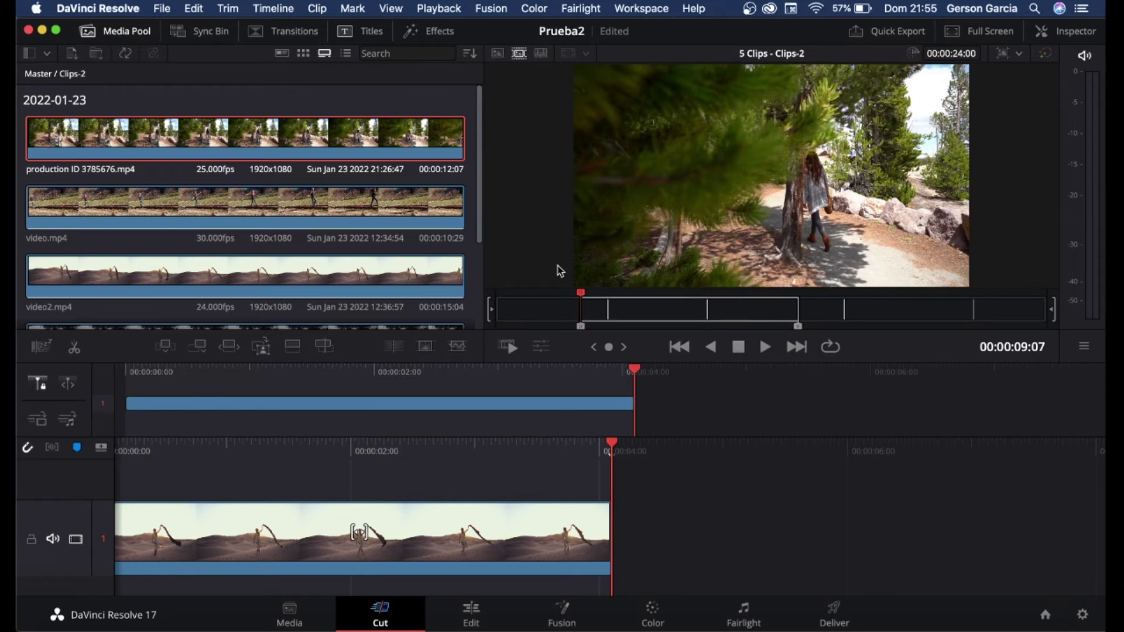
{"action": "key", "text": "space"}
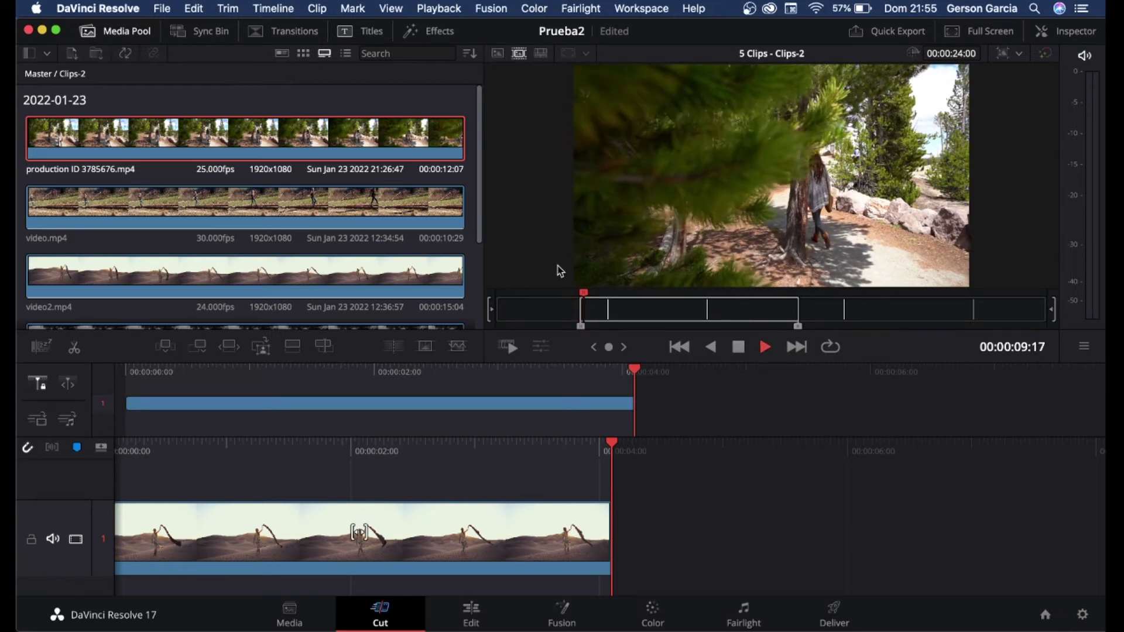
{"action": "key", "text": "space"}
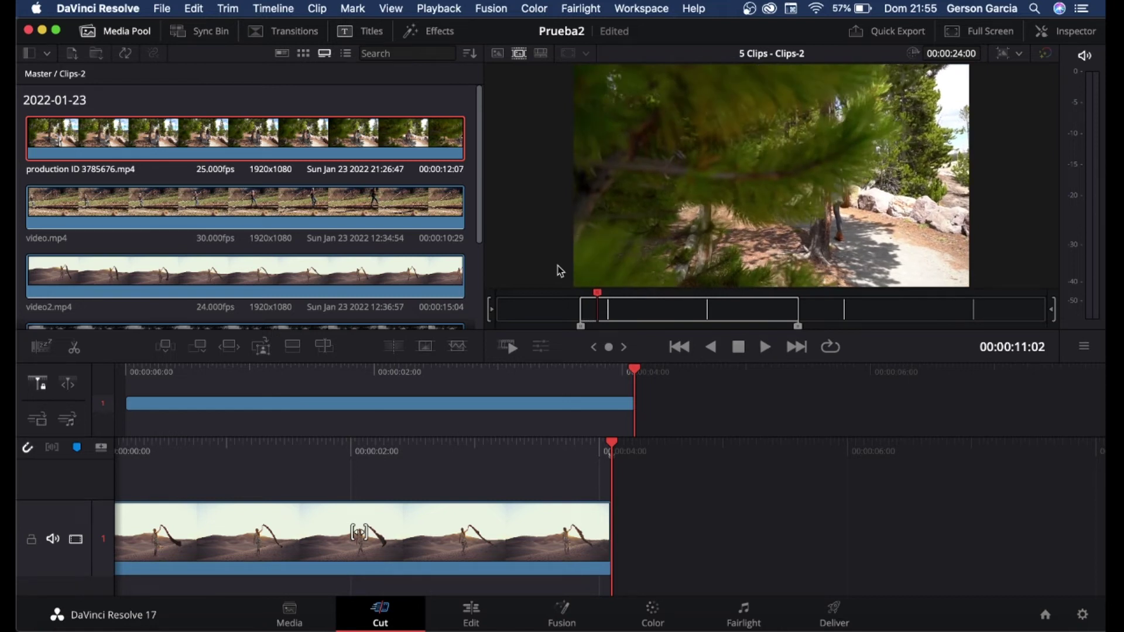
{"action": "key", "text": "o"}
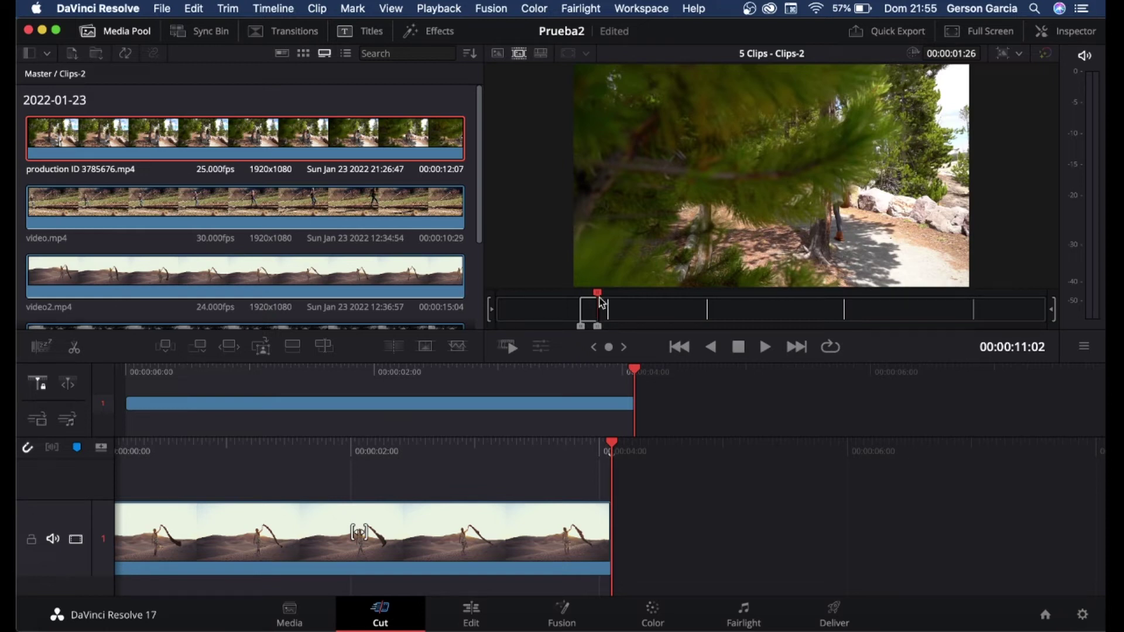
{"action": "left_click_drag", "start_coordinate": [588, 294], "coordinate": [578, 296]}
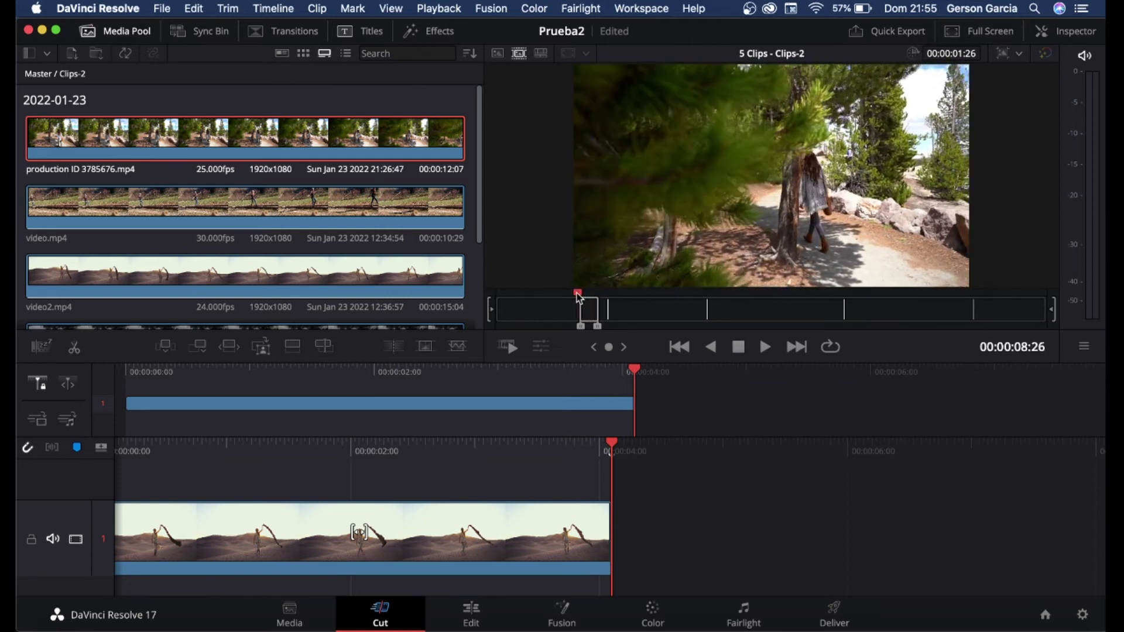
{"action": "left_click_drag", "start_coordinate": [579, 296], "coordinate": [571, 327]}
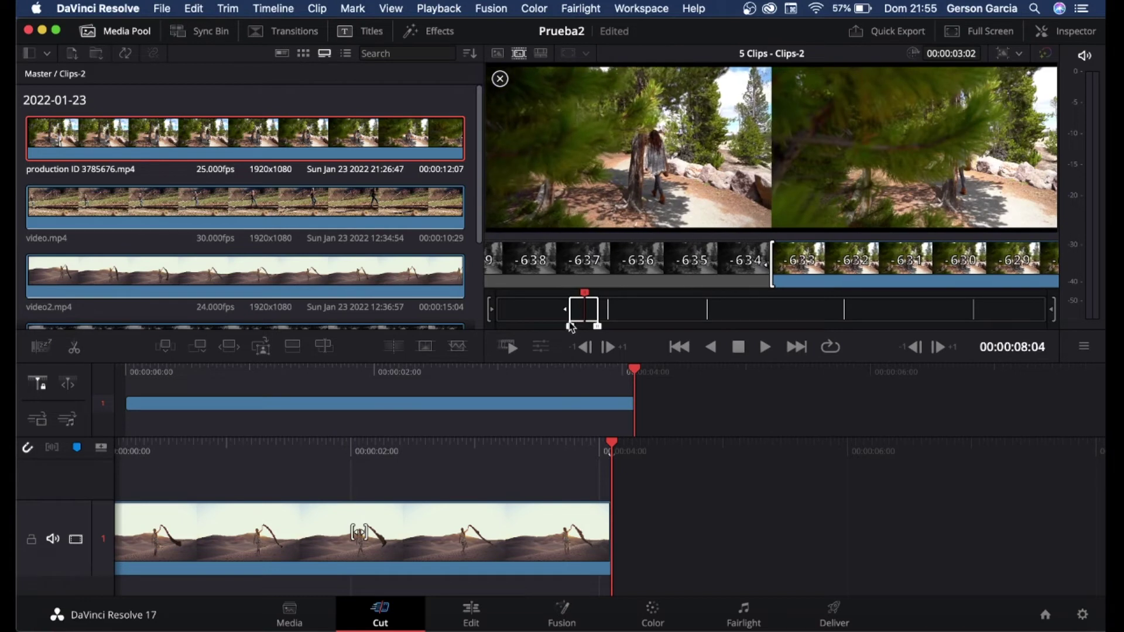
{"action": "mouse_move", "coordinate": [582, 292]}
{"action": "left_mouse_down"}
{"action": "mouse_move", "coordinate": [561, 326]}
{"action": "mouse_move", "coordinate": [586, 327]}
{"action": "left_mouse_up"}
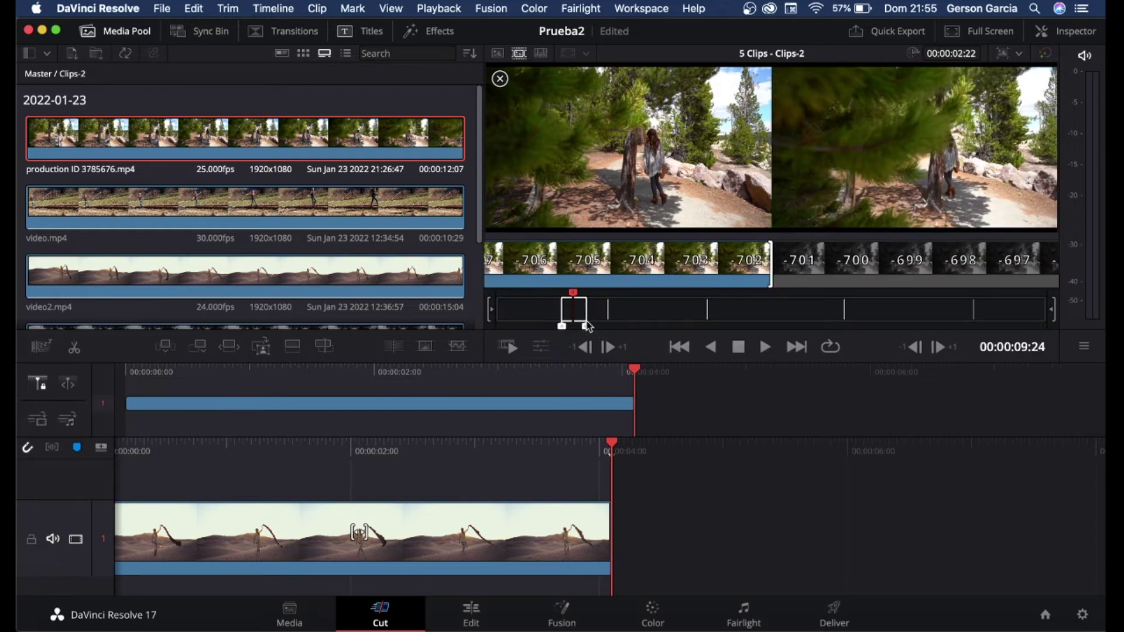
{"action": "left_click_drag", "start_coordinate": [584, 293], "coordinate": [580, 306]}
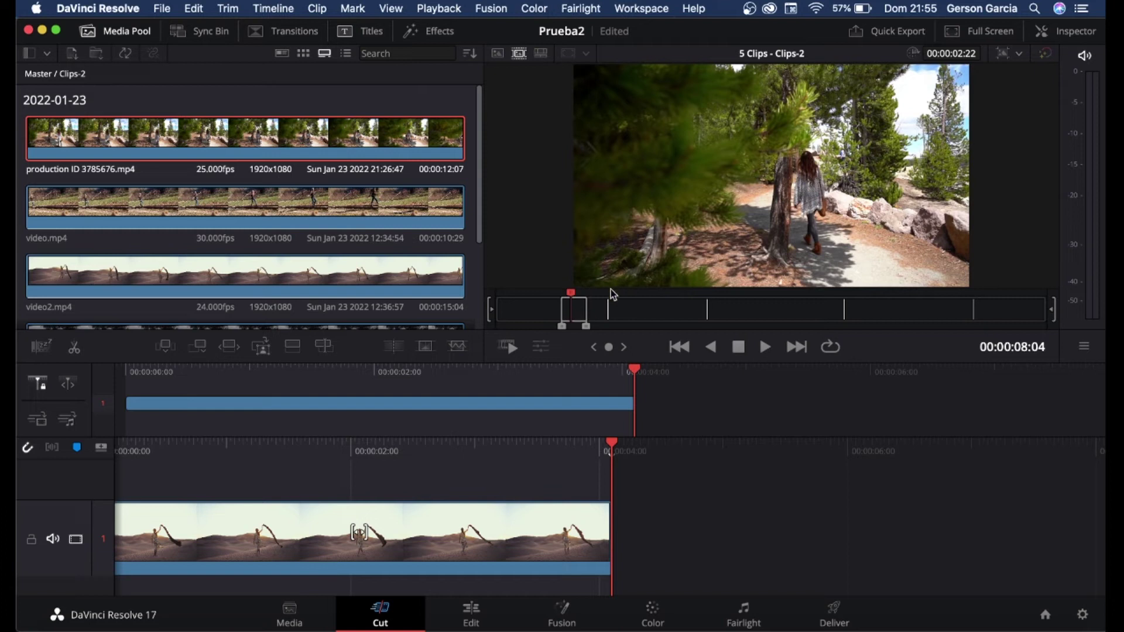
Append the forest range after the desert clip and play across the cut in Timeline 1
{"action": "left_click_drag", "start_coordinate": [688, 192], "coordinate": [695, 508]}
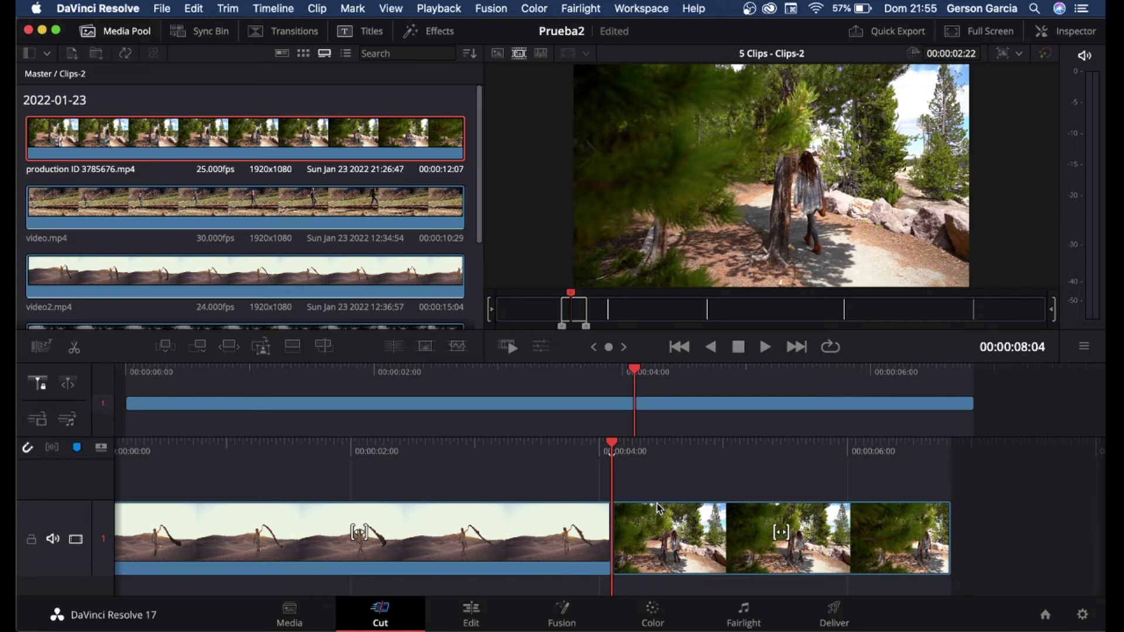
{"action": "left_click", "coordinate": [610, 440]}
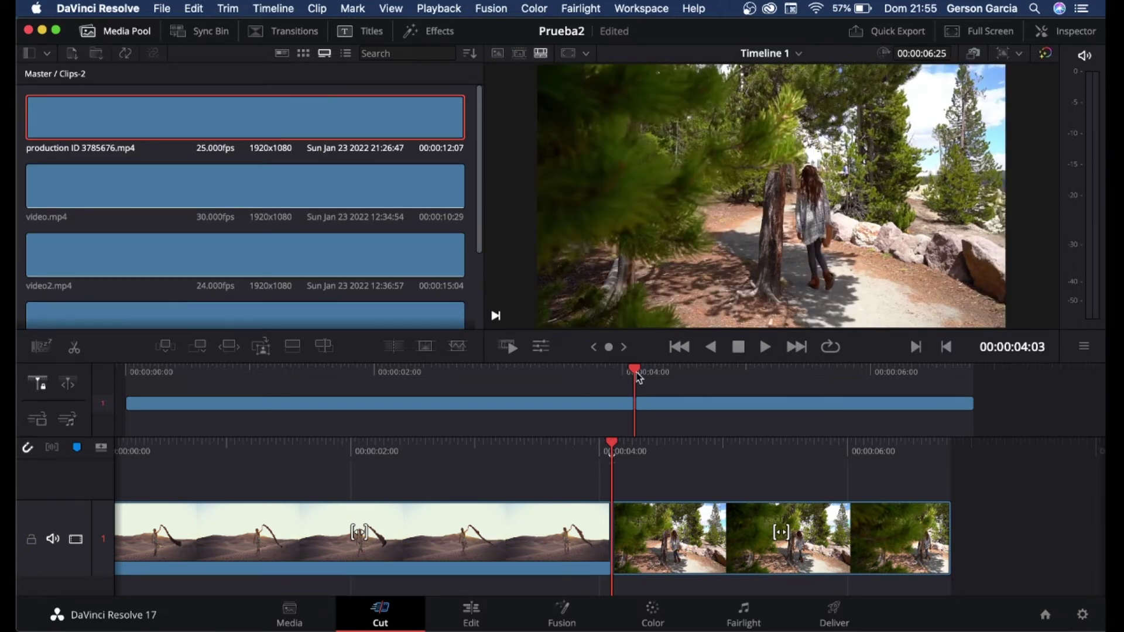
{"action": "mouse_move", "coordinate": [633, 367]}
{"action": "left_mouse_down"}
{"action": "mouse_move", "coordinate": [594, 381]}
{"action": "mouse_move", "coordinate": [639, 385]}
{"action": "left_mouse_up"}
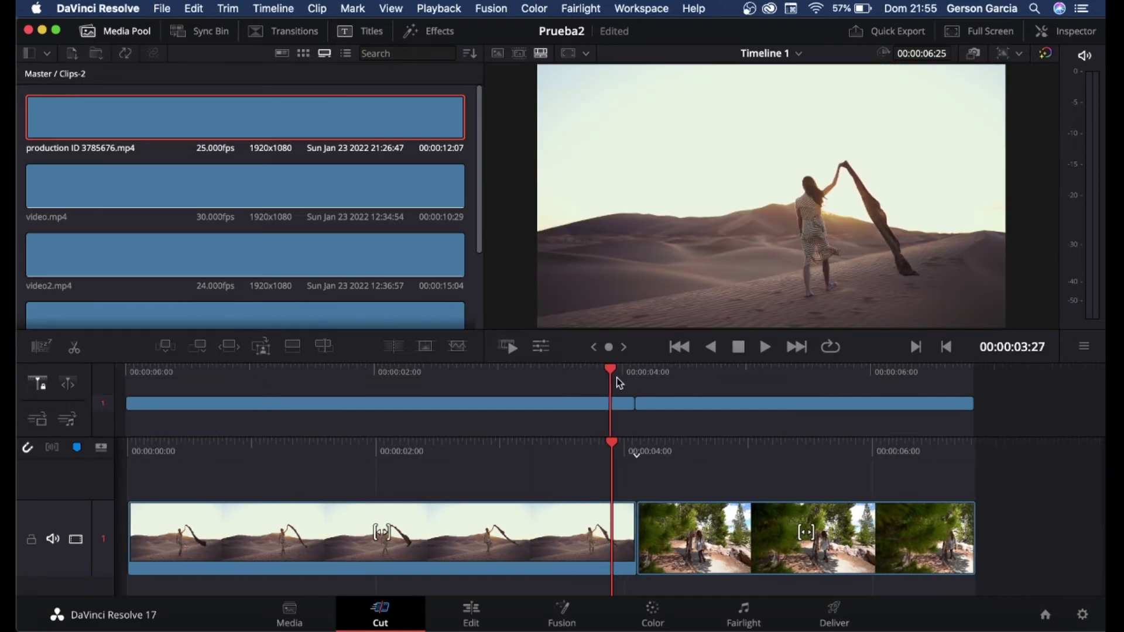
{"action": "key", "text": "space"}
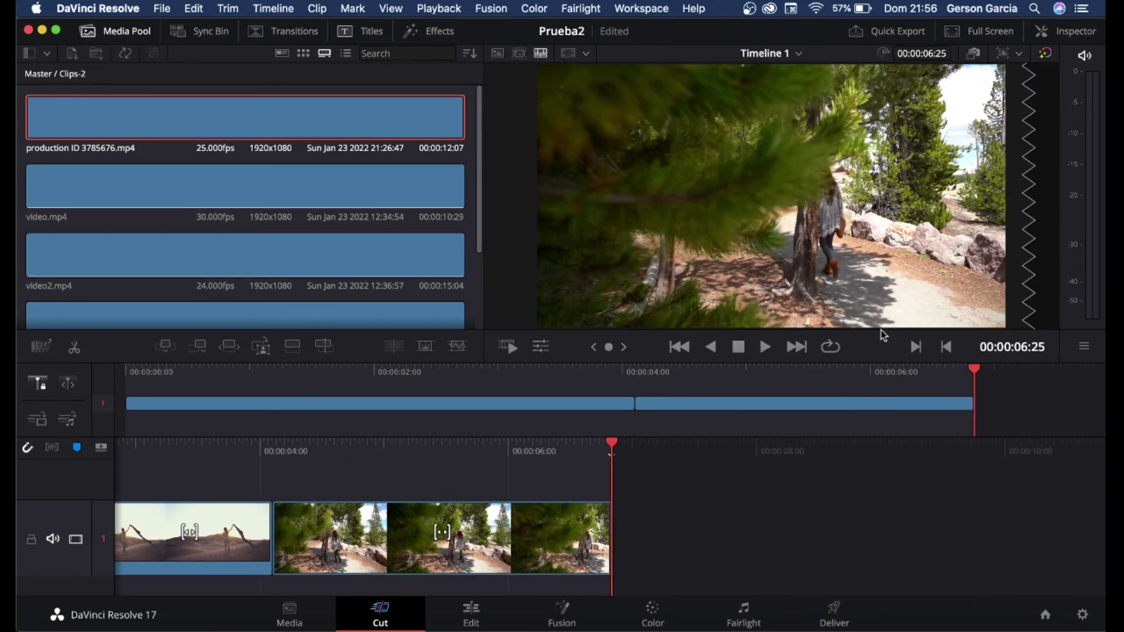
{"action": "left_click", "coordinate": [519, 53]}
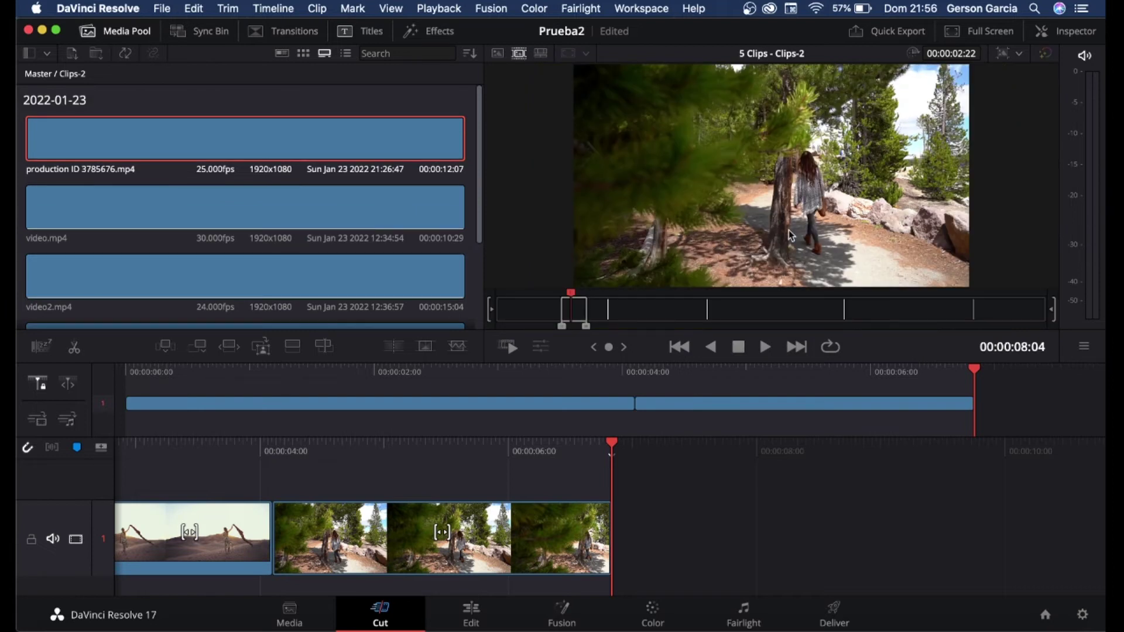
Cue the swing clip and mark a 00:00:03:15 in/out range by playing from the in point
{"action": "left_click", "coordinate": [913, 303]}
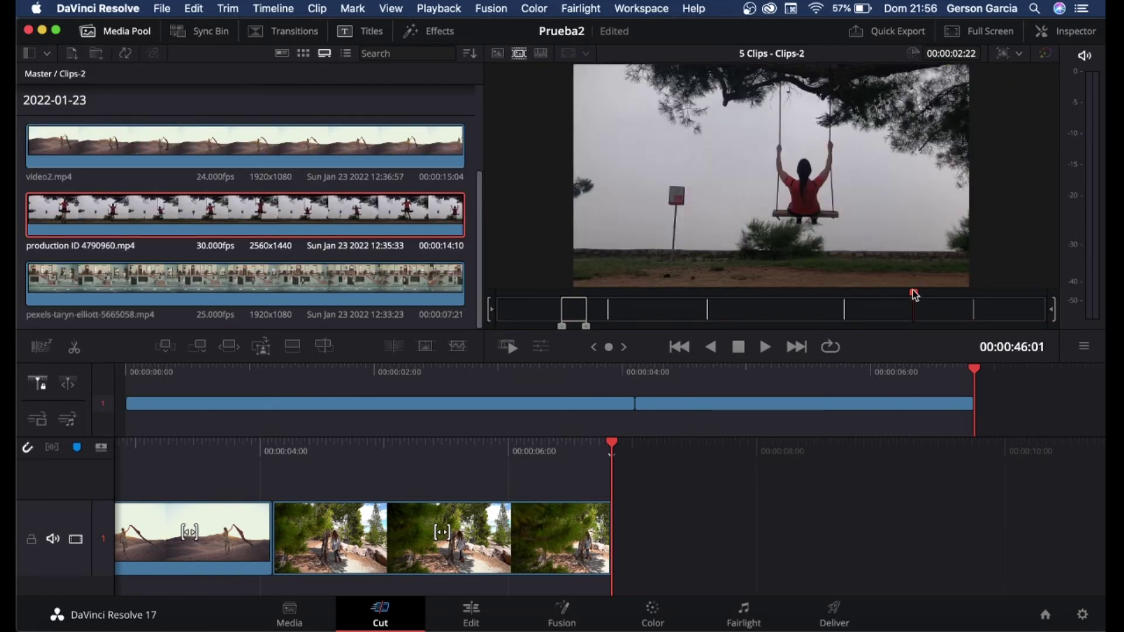
{"action": "left_click_drag", "start_coordinate": [913, 293], "coordinate": [896, 293]}
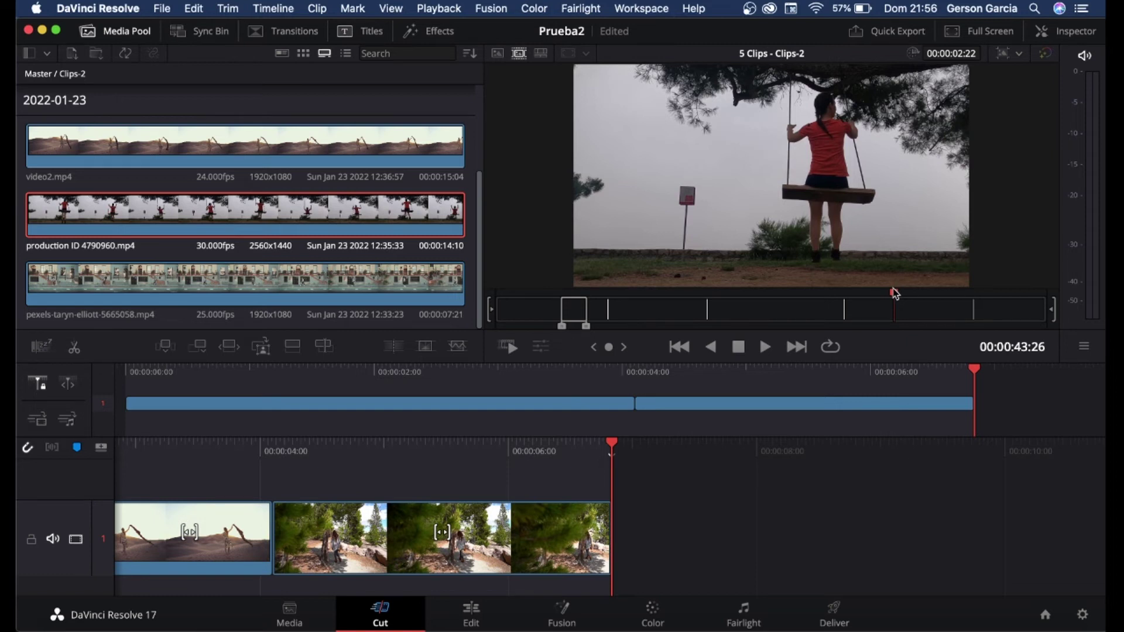
{"action": "left_click_drag", "start_coordinate": [896, 293], "coordinate": [891, 295]}
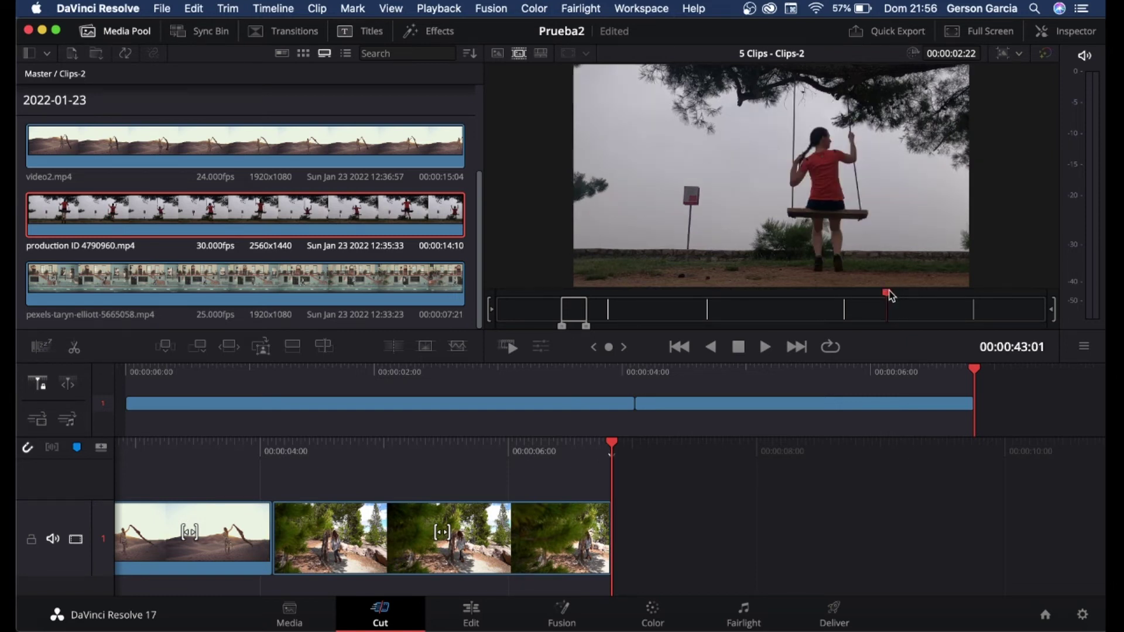
{"action": "key", "text": "i"}
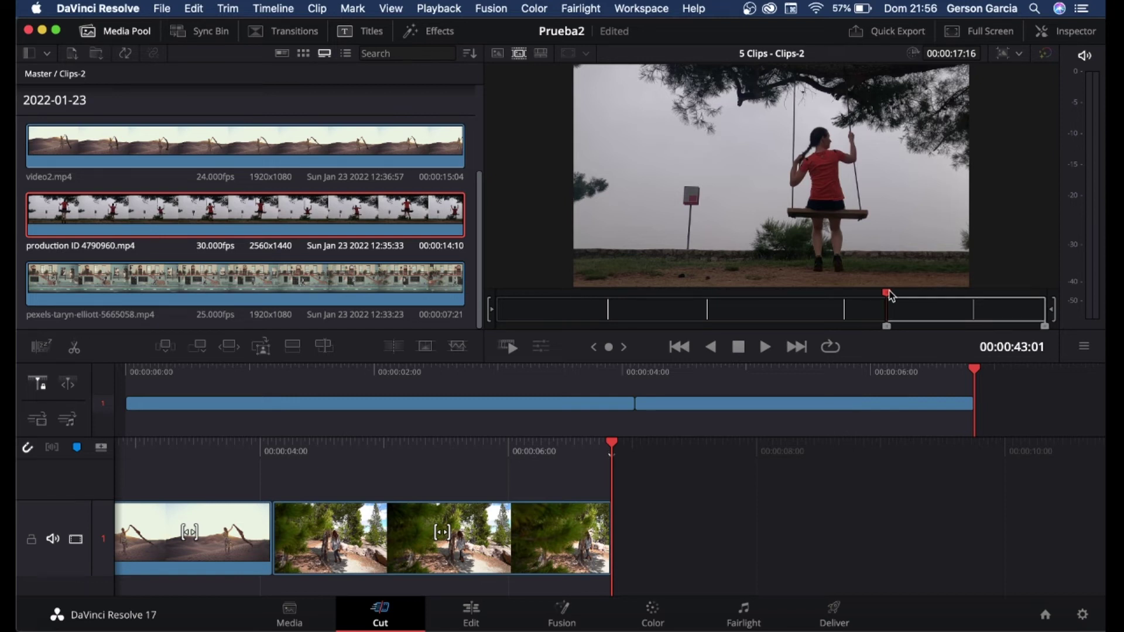
{"action": "key", "text": "space"}
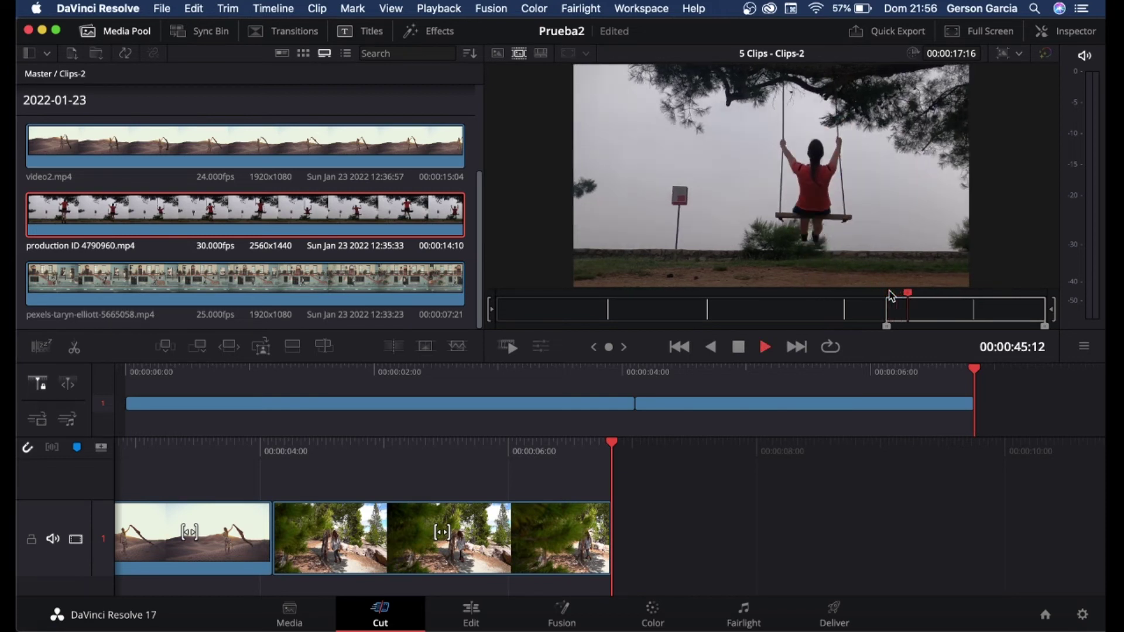
{"action": "key", "text": "space"}
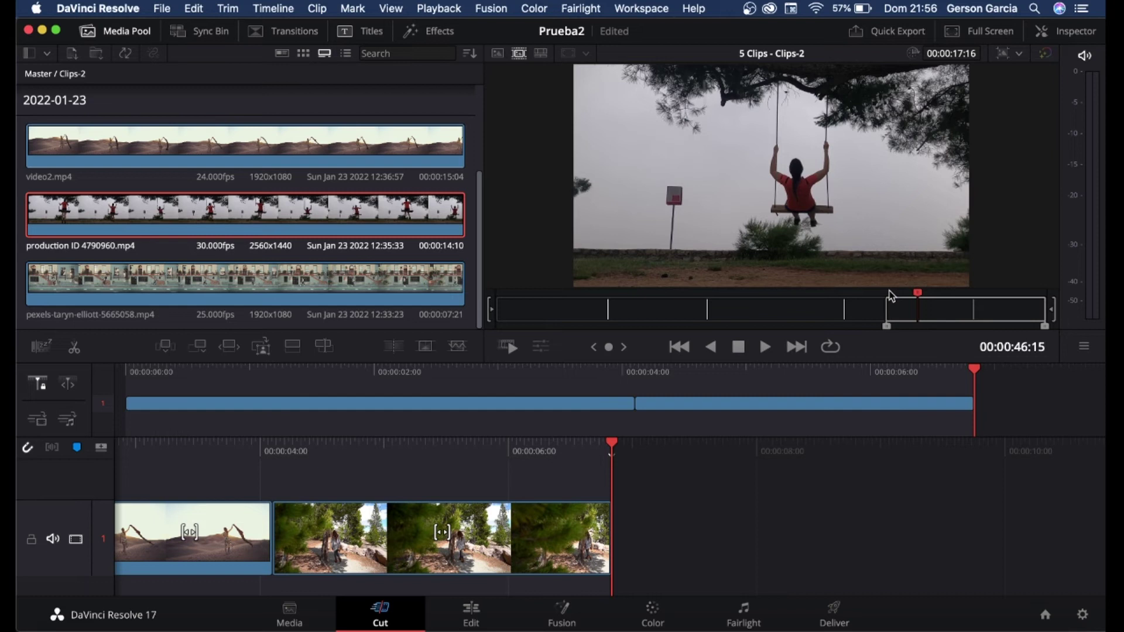
{"action": "key", "text": "o"}
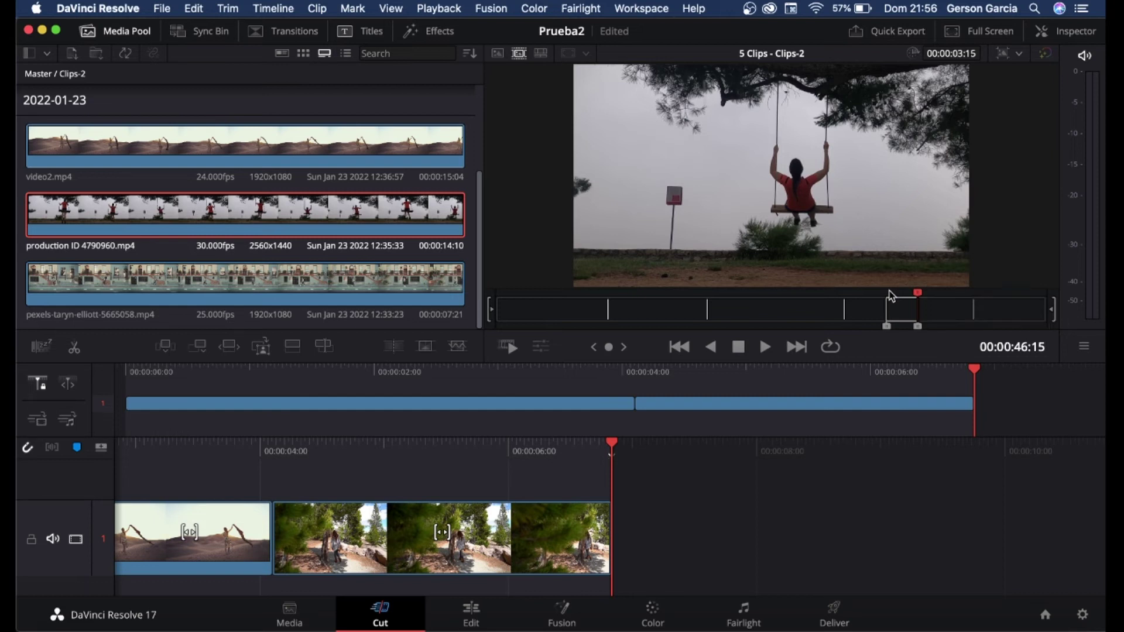
{"action": "left_click_drag", "start_coordinate": [790, 161], "coordinate": [790, 160]}
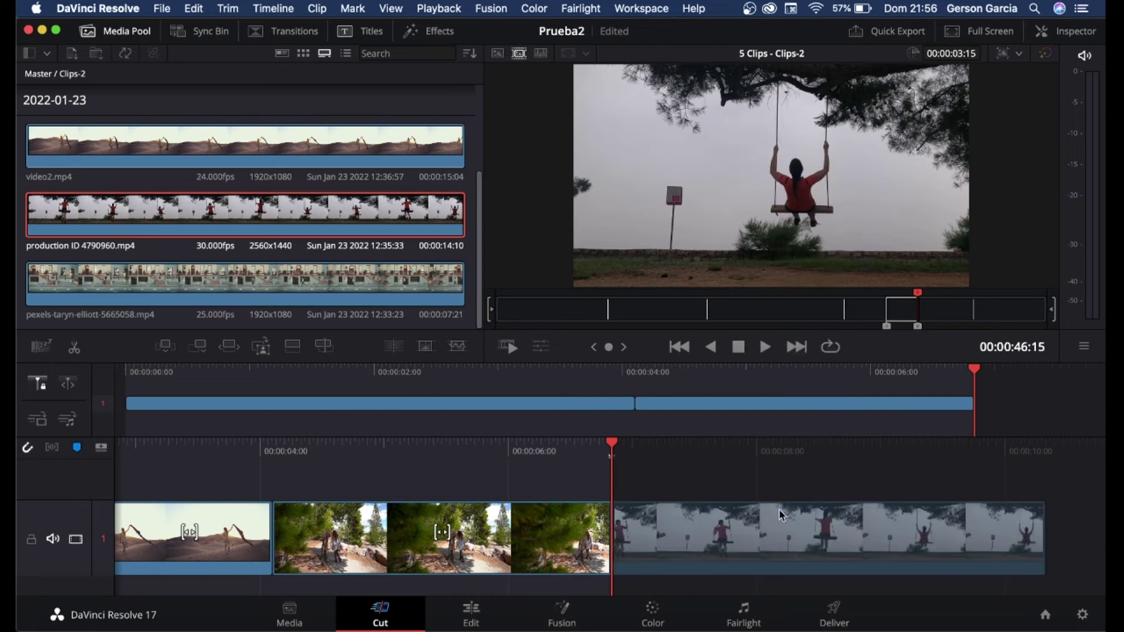
Drop the swing range at the timeline's end, play it, and review the 00:00:10:10 cut
{"action": "left_click_drag", "start_coordinate": [790, 161], "coordinate": [772, 523]}
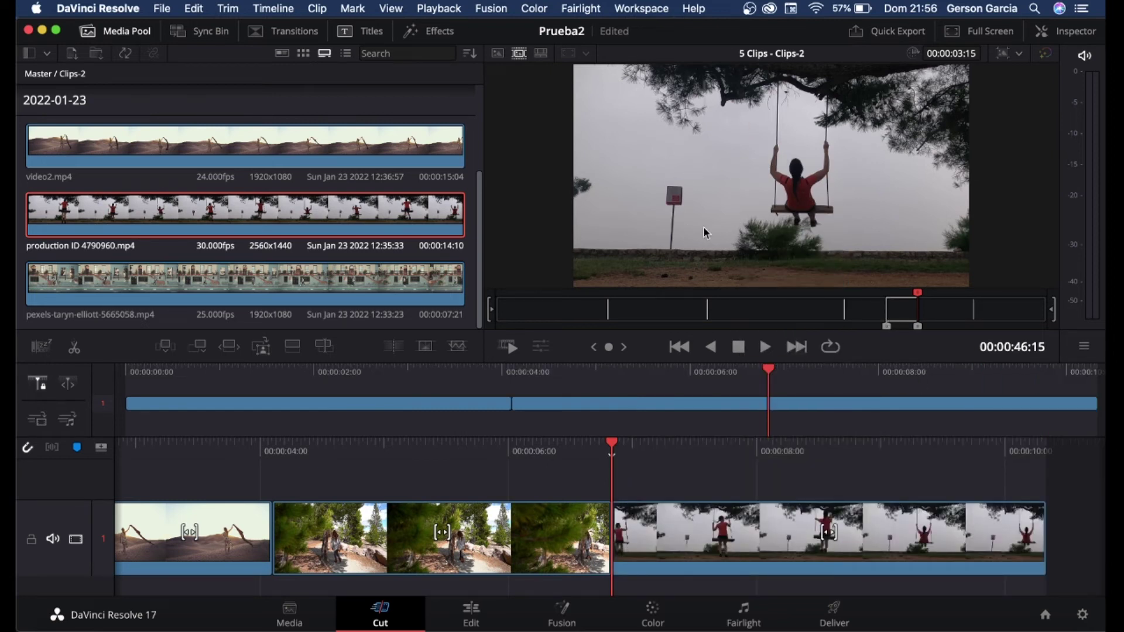
{"action": "key", "text": "space"}
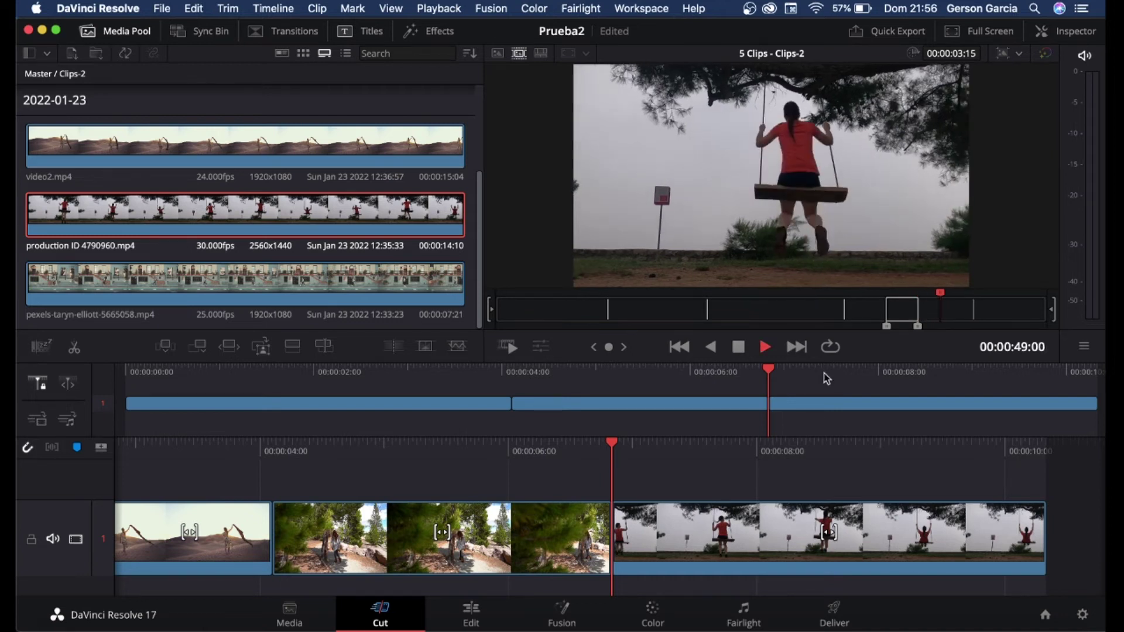
{"action": "key", "text": "space"}
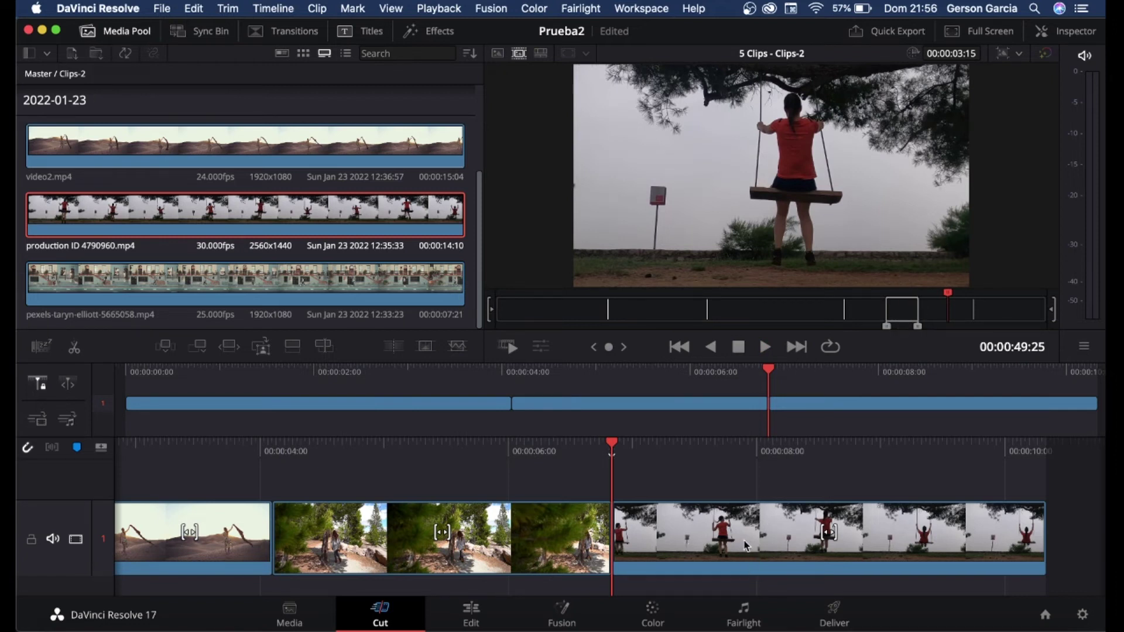
{"action": "left_click", "coordinate": [768, 373]}
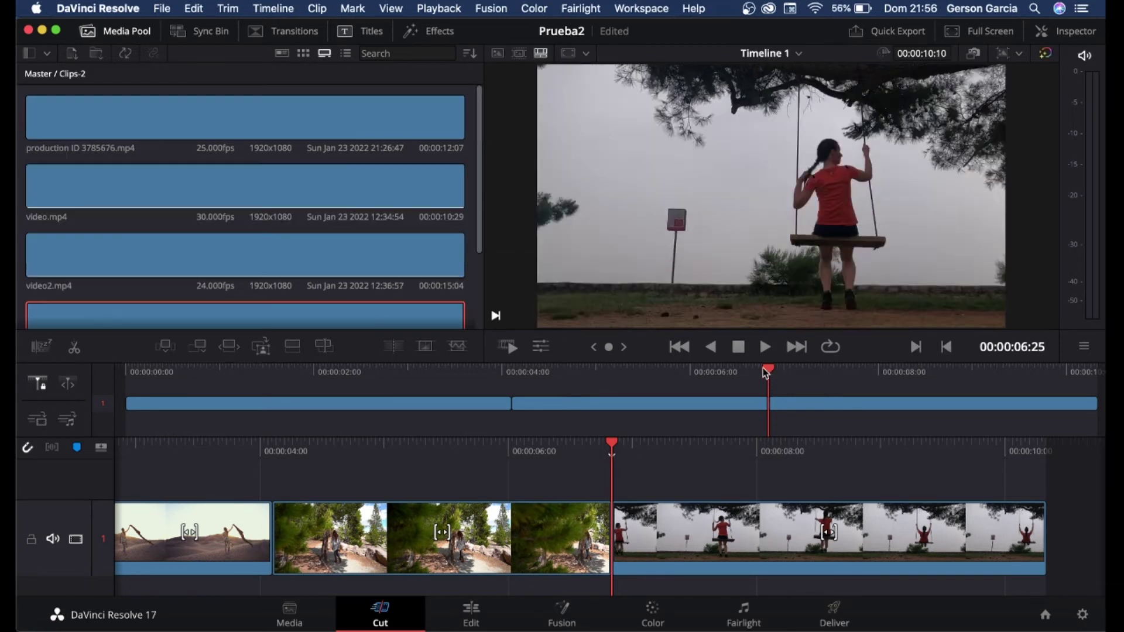
{"action": "key", "text": "Right"}
{"action": "mouse_move", "coordinate": [769, 373]}
{"action": "left_mouse_down"}
{"action": "mouse_move", "coordinate": [556, 377]}
{"action": "mouse_move", "coordinate": [795, 385]}
{"action": "mouse_move", "coordinate": [502, 387]}
{"action": "left_mouse_up"}
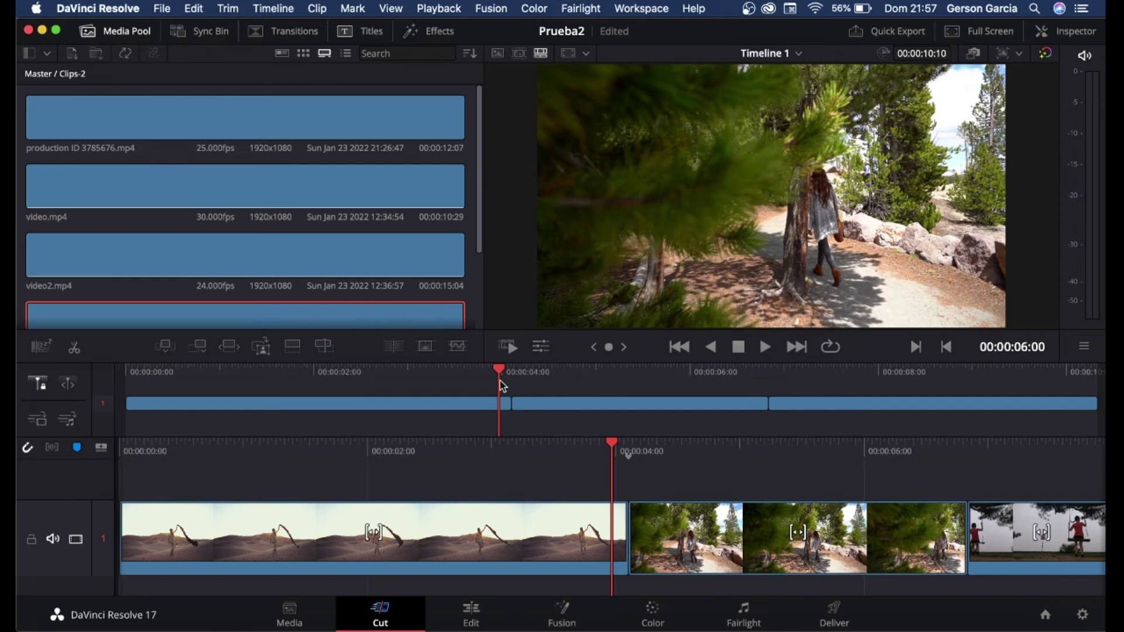
{"action": "left_click", "coordinate": [471, 618]}
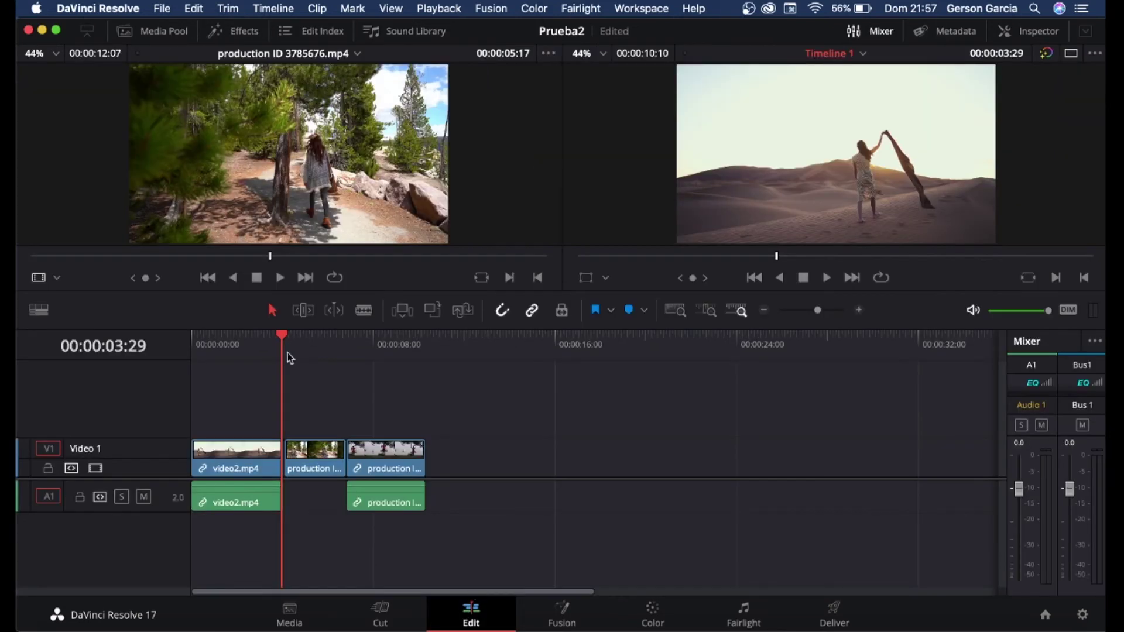
{"action": "mouse_move", "coordinate": [282, 335]}
{"action": "left_mouse_down"}
{"action": "mouse_move", "coordinate": [196, 349]}
{"action": "mouse_move", "coordinate": [302, 362]}
{"action": "left_mouse_up"}
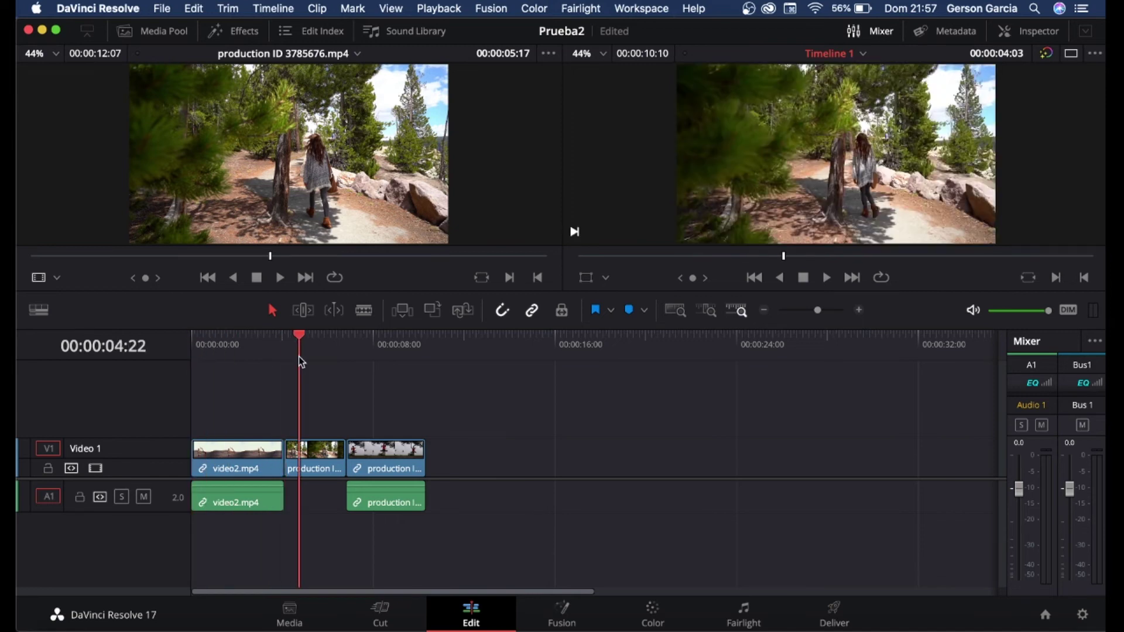
{"action": "key", "text": "Up"}
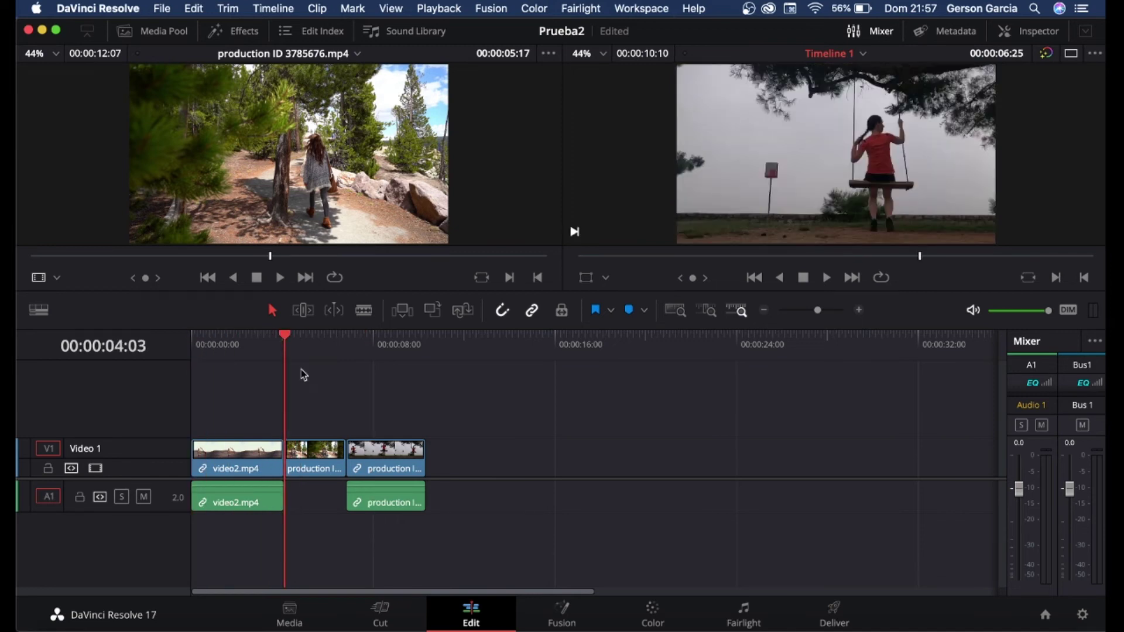
{"action": "left_click", "coordinate": [381, 624]}
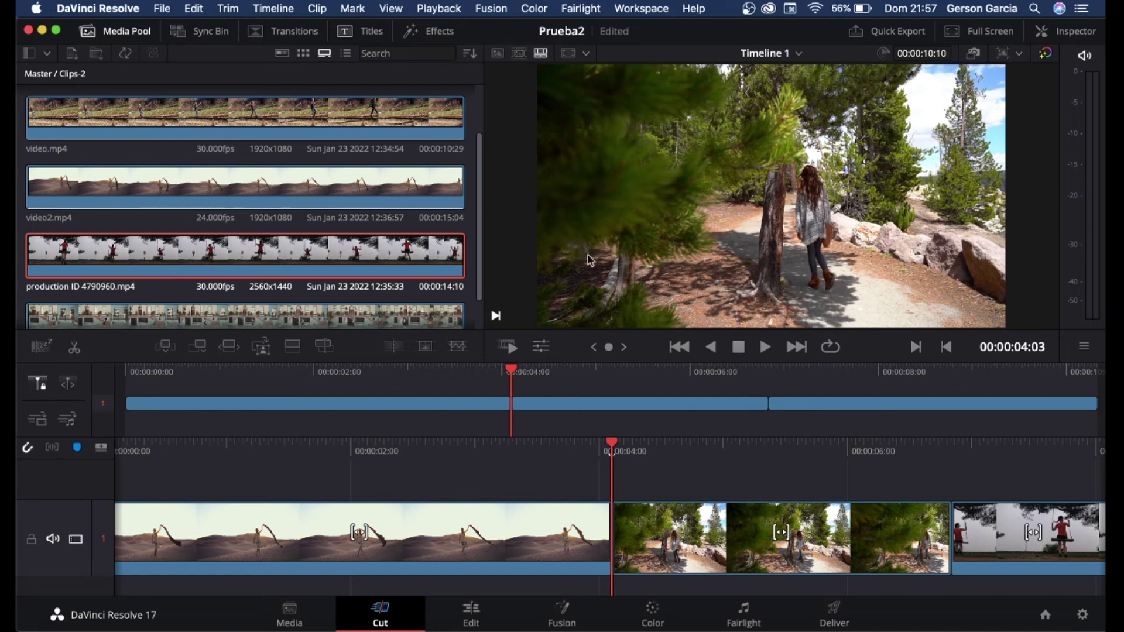
{"action": "left_click", "coordinate": [571, 55]}
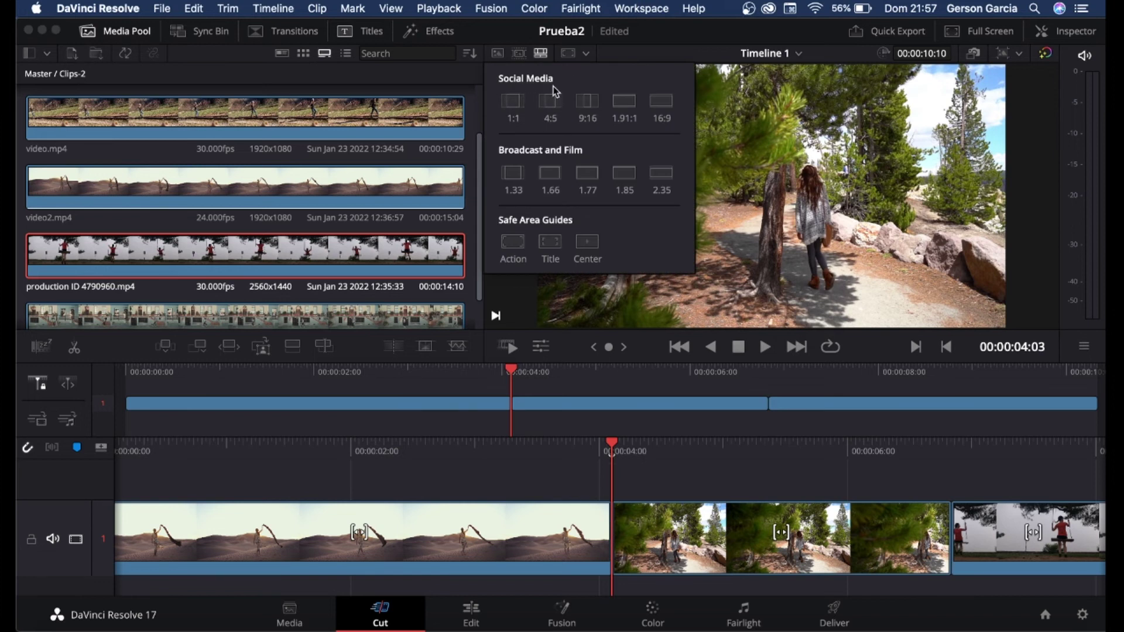
Overlay the 1:1, 4:5 and 9:16 framing guides on the viewer, then turn them off
{"action": "left_click", "coordinate": [525, 111]}
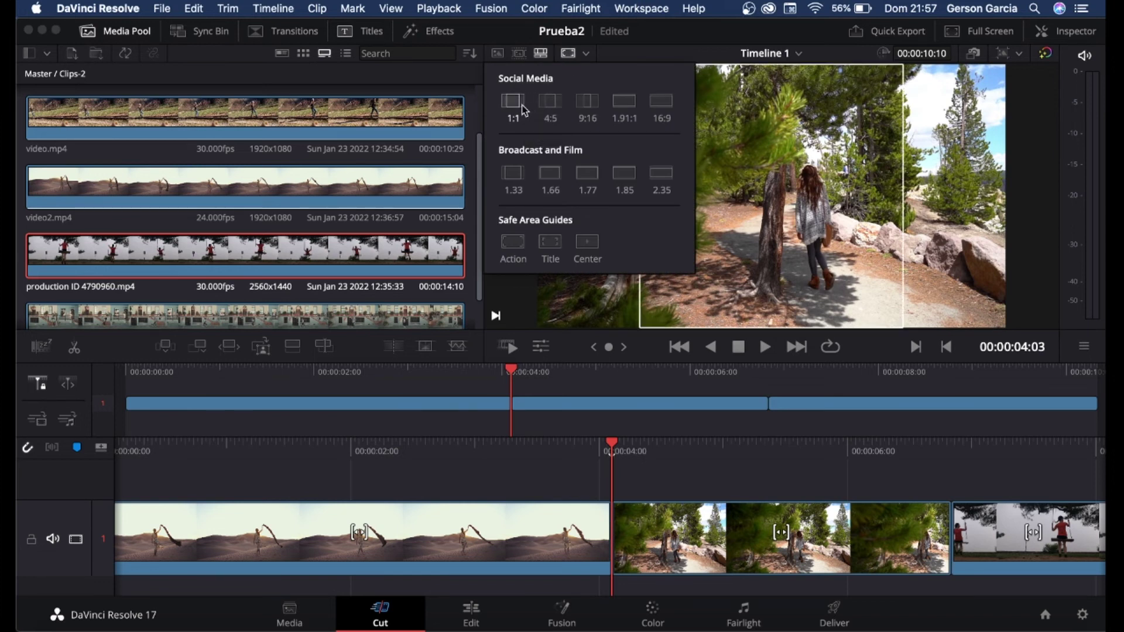
{"action": "left_click", "coordinate": [554, 108]}
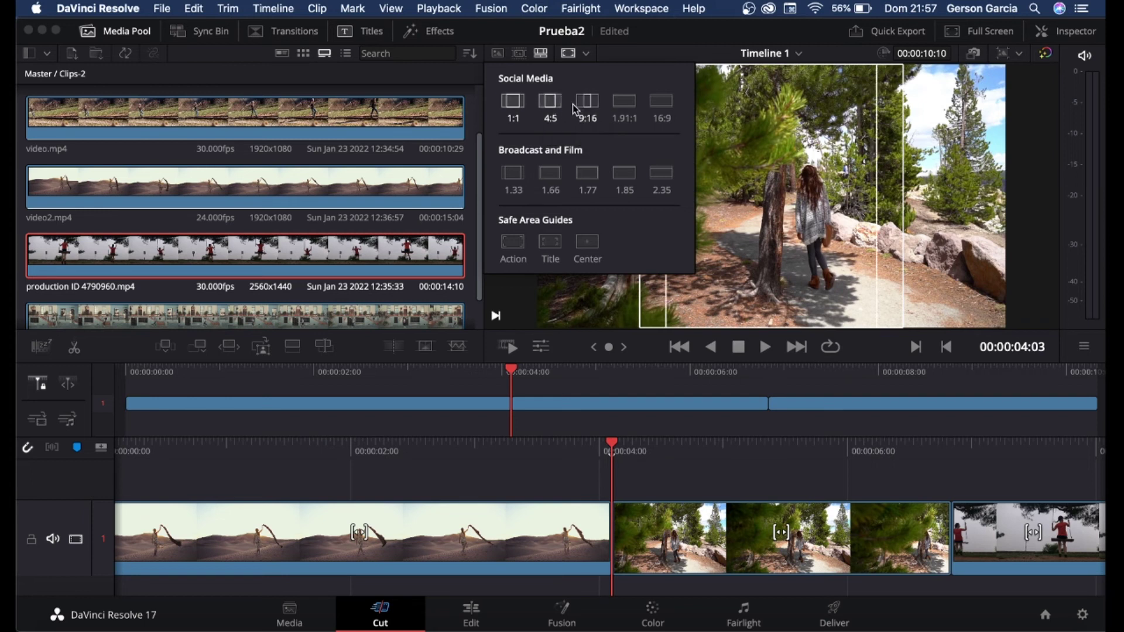
{"action": "left_click", "coordinate": [579, 104]}
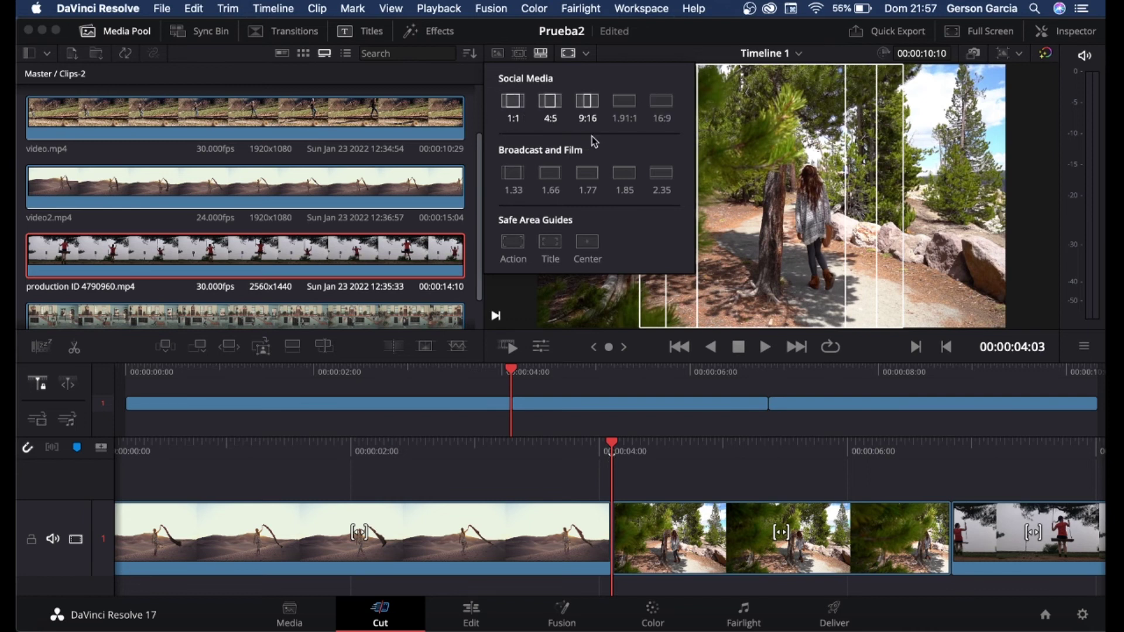
{"action": "left_click", "coordinate": [587, 111]}
{"action": "left_click", "coordinate": [516, 105]}
{"action": "left_click", "coordinate": [549, 108]}
Re-check the 9:16 and 1:1 guides, then keep the 1.33 (4:3) guide after briefly testing 1.77
{"action": "left_click", "coordinate": [594, 111]}
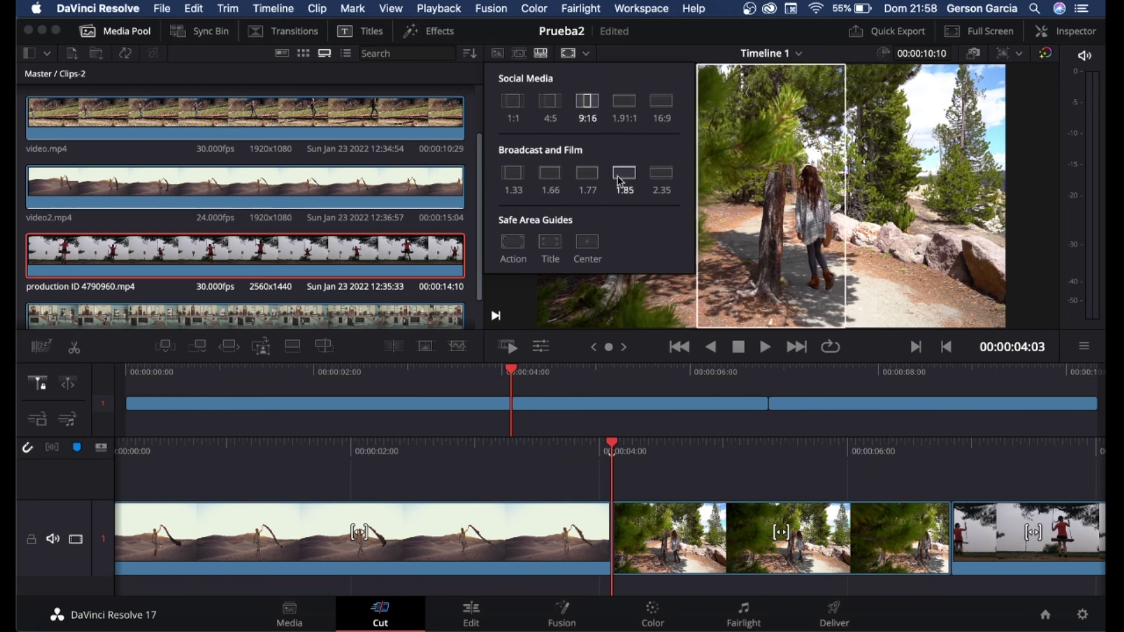
{"action": "left_click", "coordinate": [522, 110]}
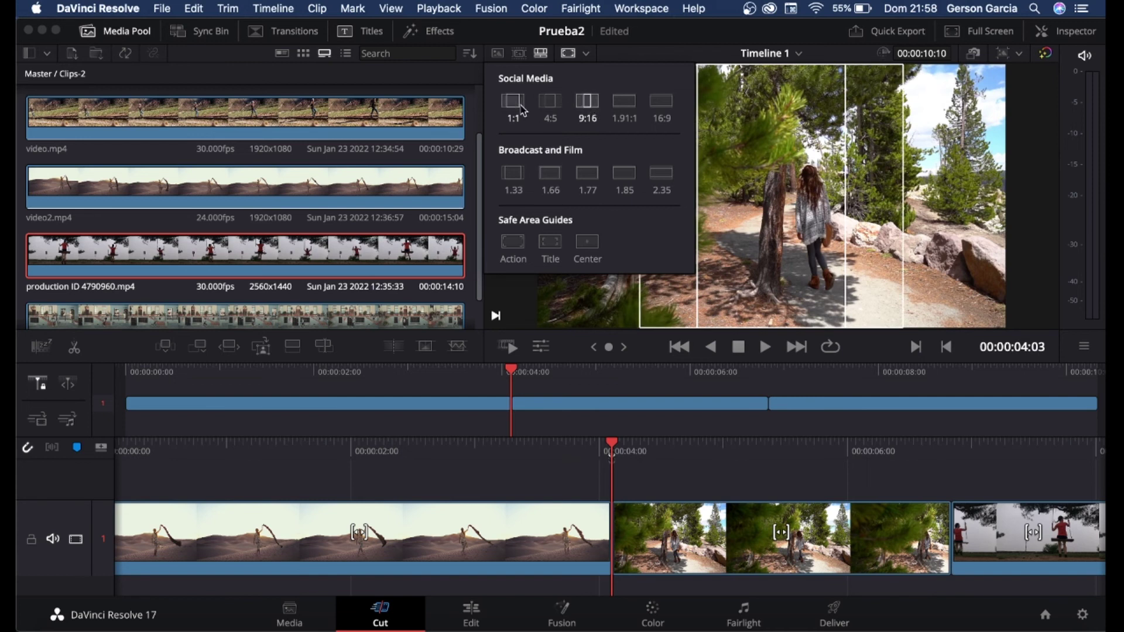
{"action": "left_click", "coordinate": [519, 109]}
{"action": "left_click", "coordinate": [586, 109]}
{"action": "left_click", "coordinate": [519, 179]}
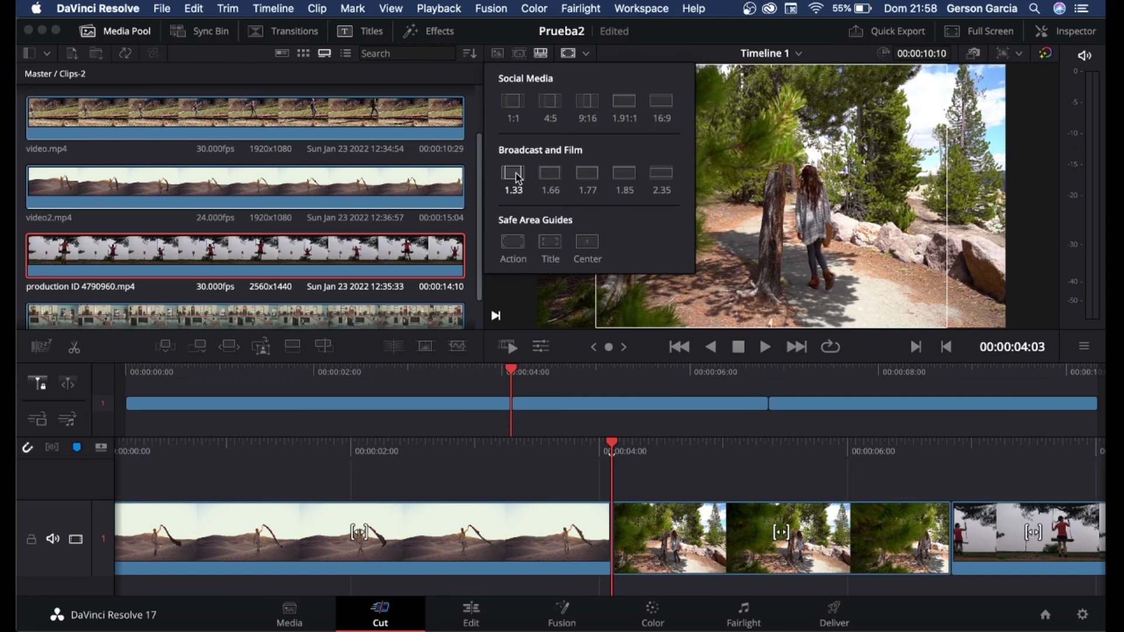
{"action": "left_click", "coordinate": [589, 176]}
{"action": "left_click", "coordinate": [589, 175]}
Replace the 1.33 guide with Action, Title and Center marks, then hide Action and Title
{"action": "left_click", "coordinate": [526, 181]}
{"action": "left_click", "coordinate": [513, 248]}
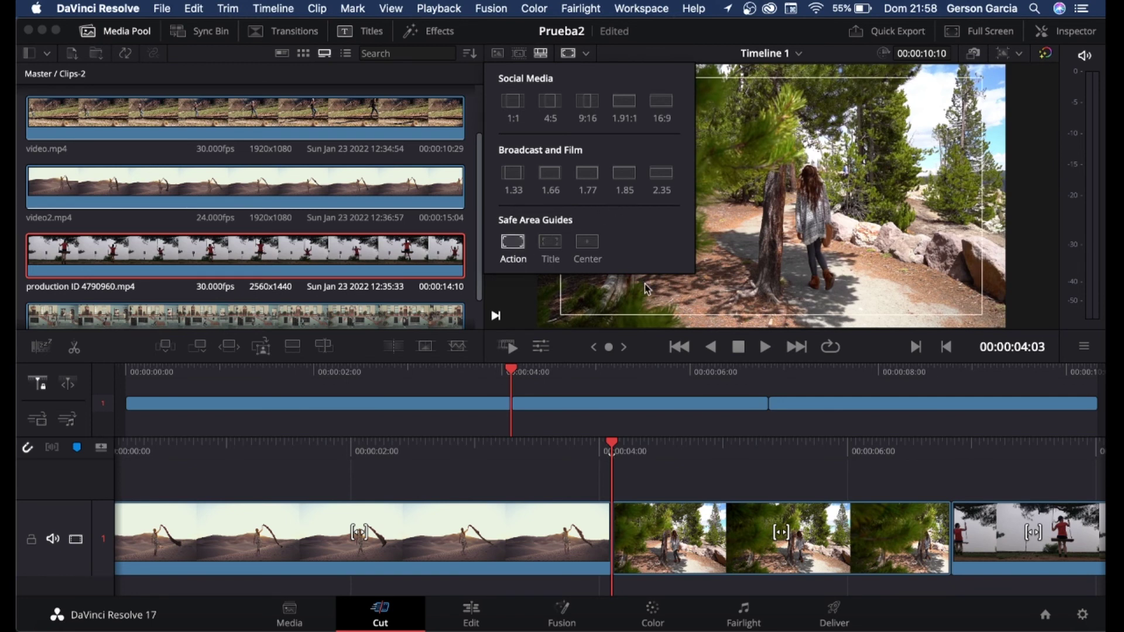
{"action": "left_click", "coordinate": [557, 248]}
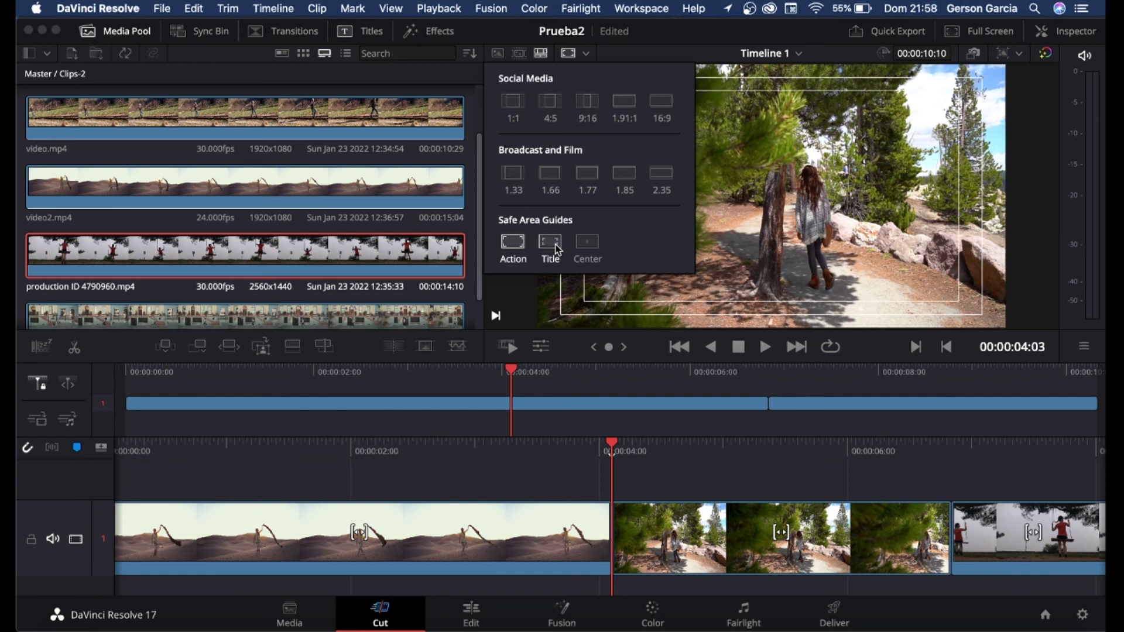
{"action": "left_click", "coordinate": [592, 244]}
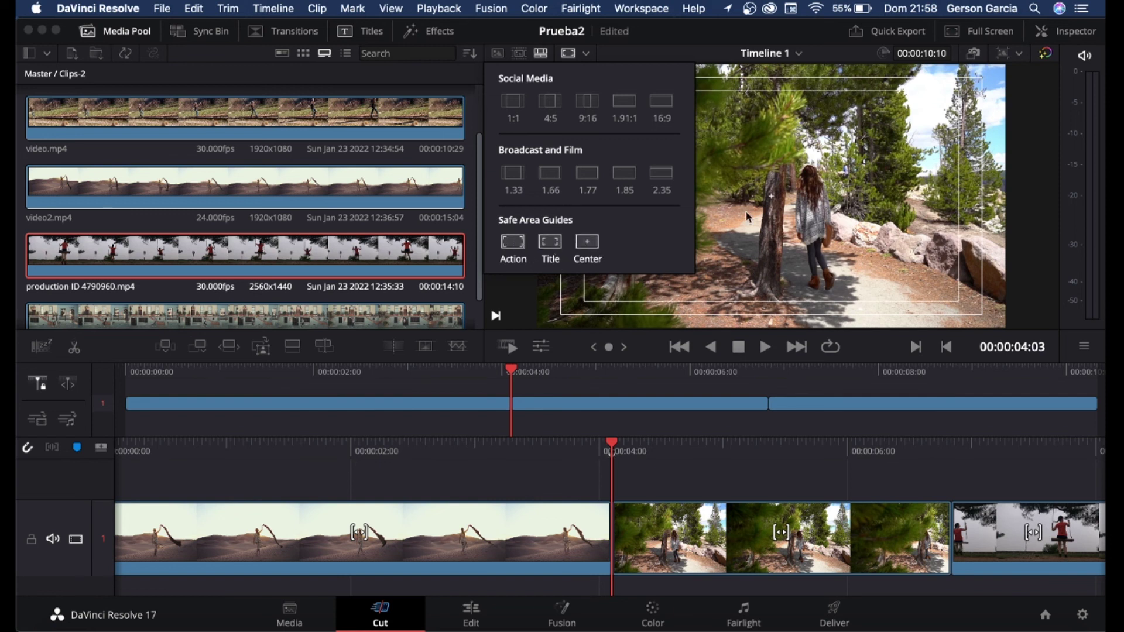
{"action": "left_click", "coordinate": [513, 242]}
{"action": "left_click", "coordinate": [551, 251]}
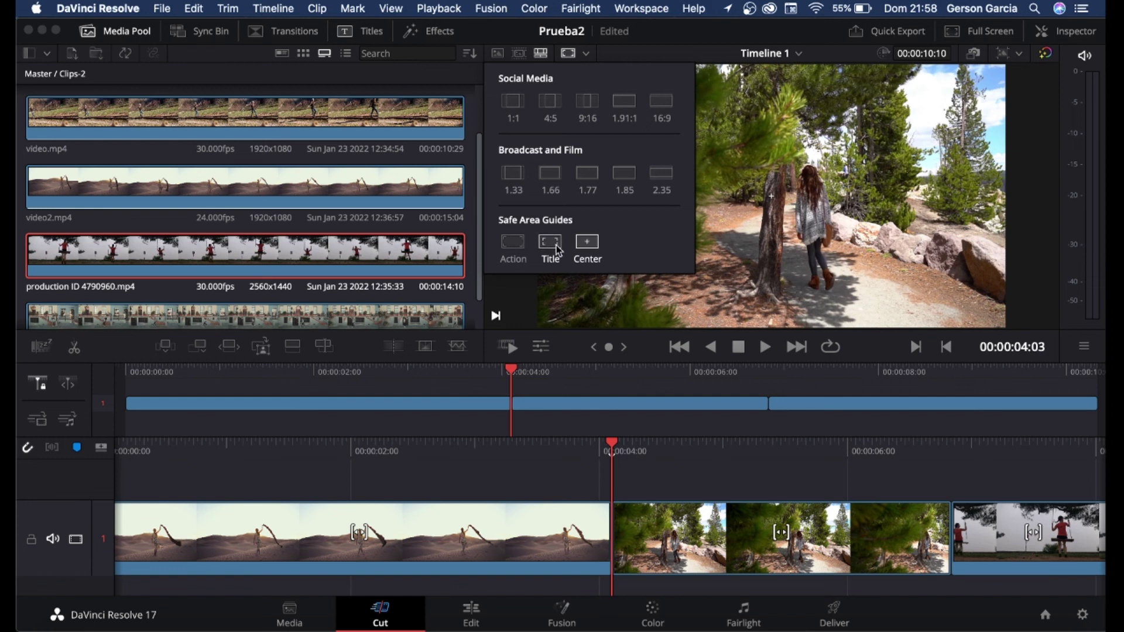
Briefly show the 1.77 and 9:16 guides, then clear them along with the centre mark
{"action": "left_click", "coordinate": [588, 174]}
{"action": "left_click", "coordinate": [587, 100]}
{"action": "left_click", "coordinate": [587, 243]}
{"action": "left_click", "coordinate": [588, 172]}
{"action": "left_click", "coordinate": [587, 102]}
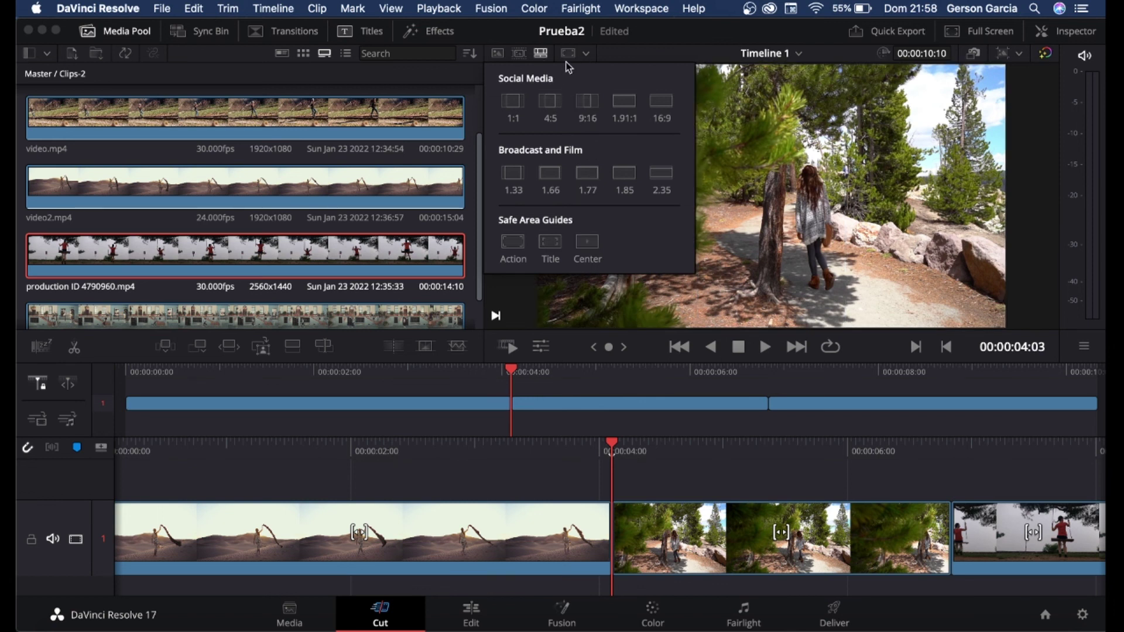
Dismiss the safe-area guides dropdown so the forest-walk frame is unobstructed
{"action": "left_click", "coordinate": [755, 146]}
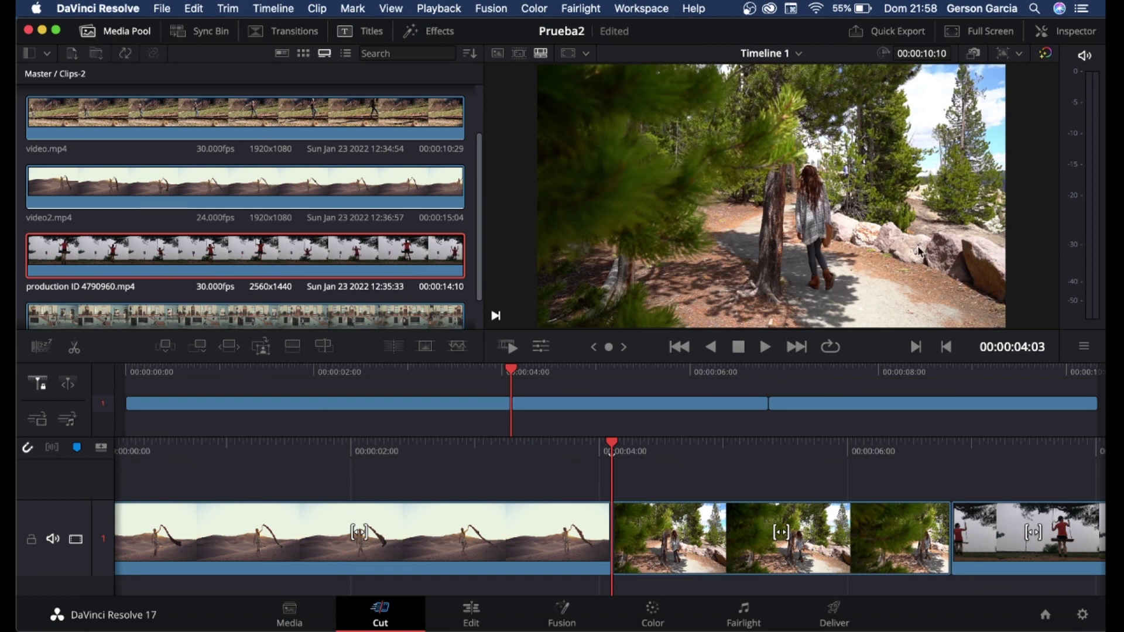